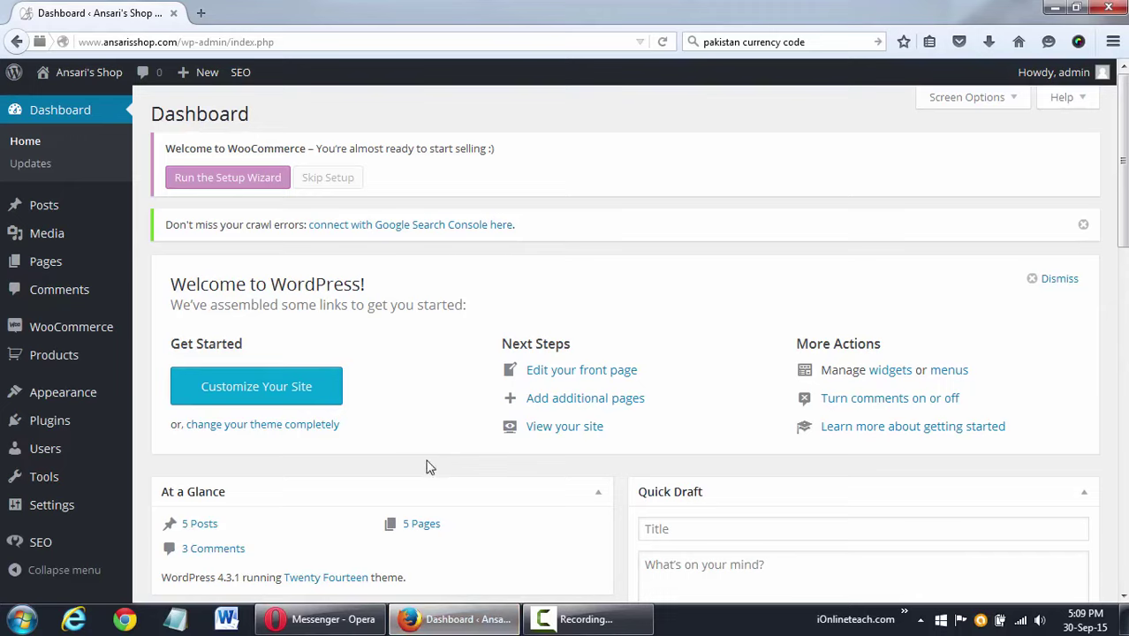
- Open the product categories page and look over the fields of the new category form
mouse_move(53, 358)
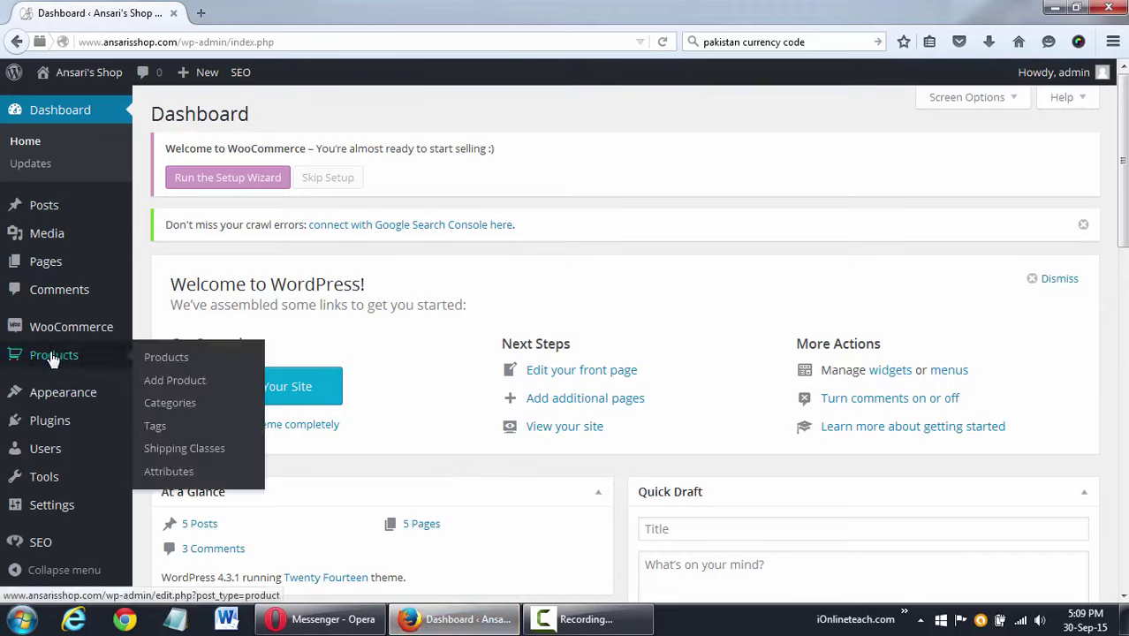
click(168, 404)
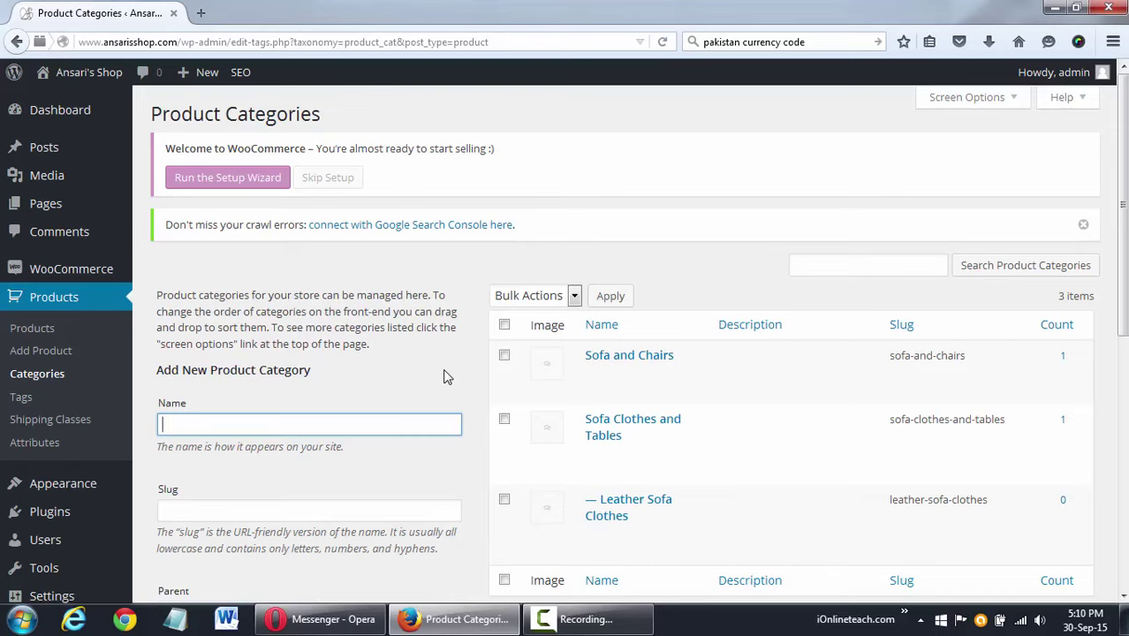
scroll(350, 444, down, 2)
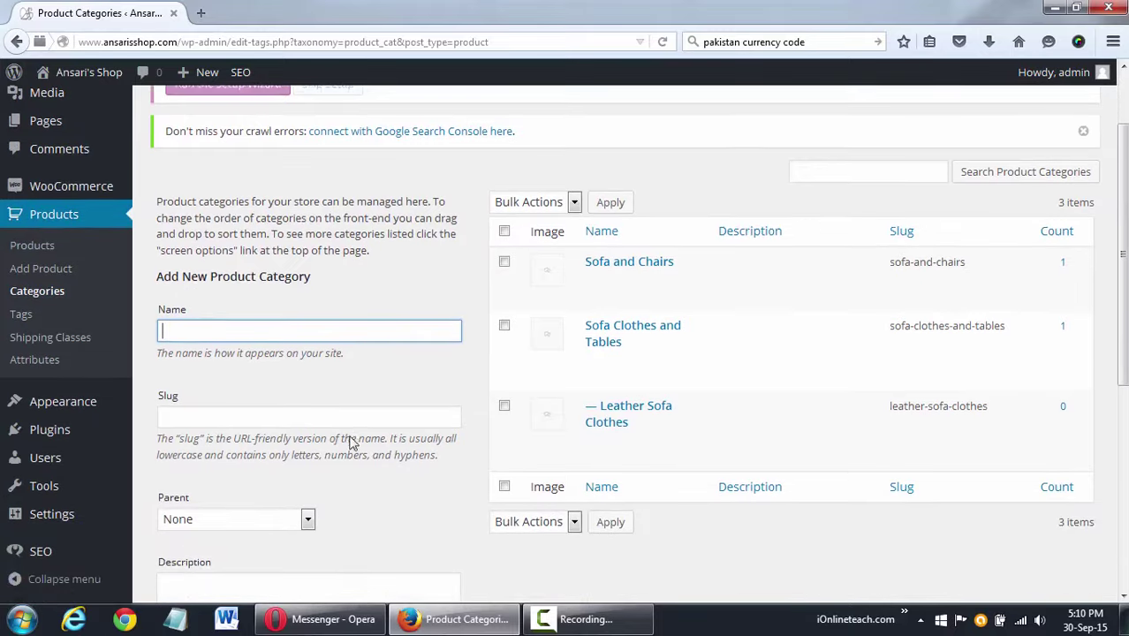
scroll(414, 479, down, 8)
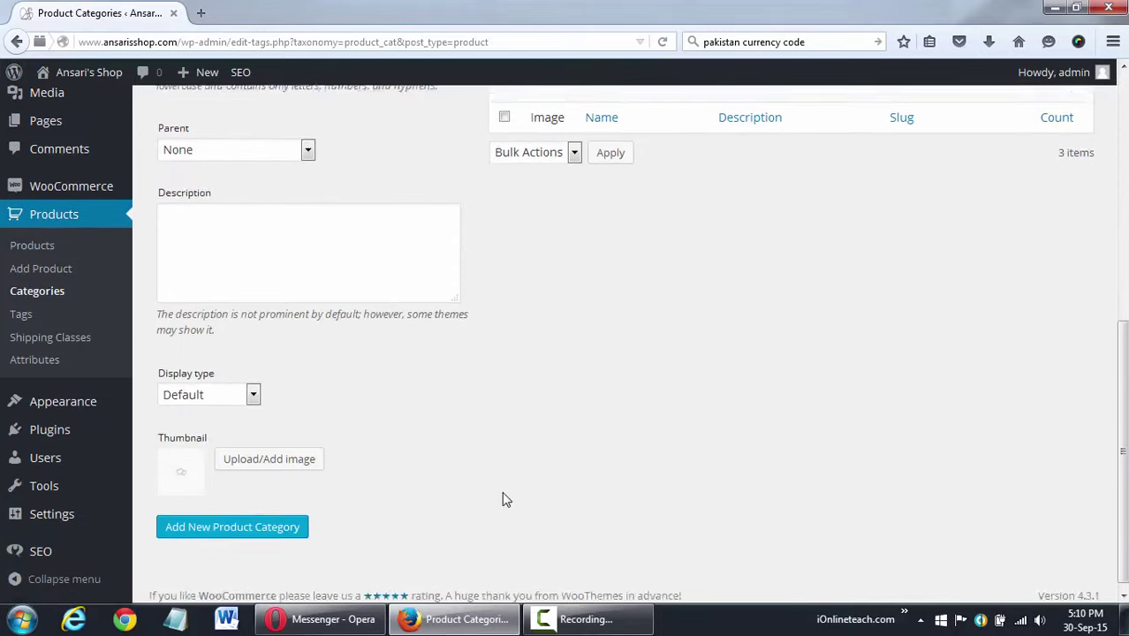
click(227, 390)
click(279, 473)
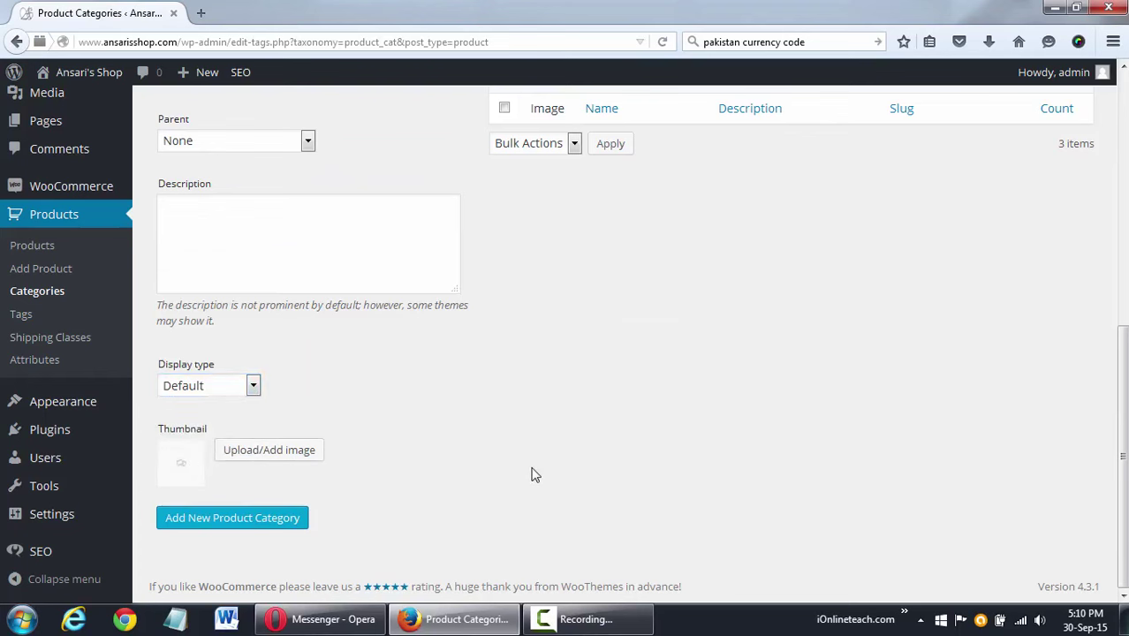
scroll(532, 471, up, 10)
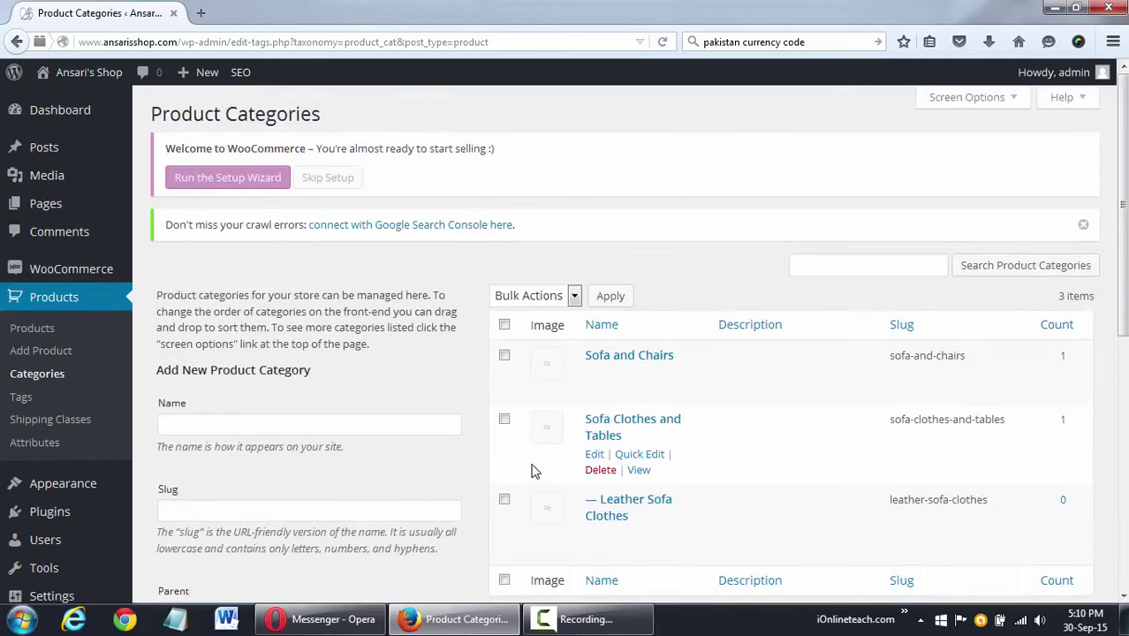
- Start a new product category named Men with the slug men and keep its parent as None
click(437, 425)
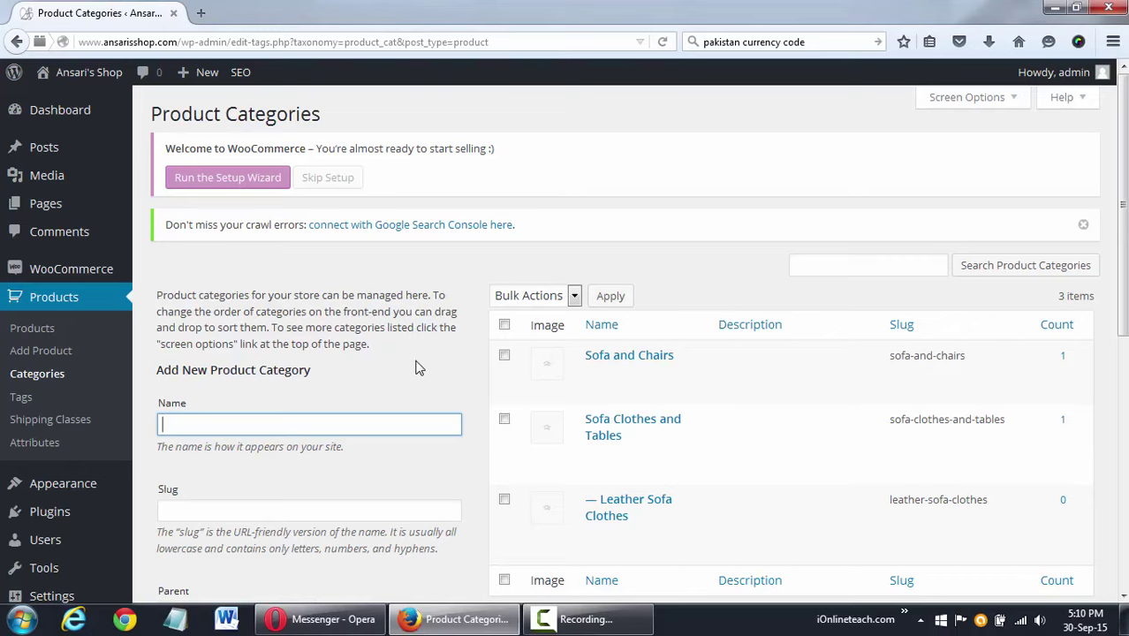
text(Men)
click(281, 510)
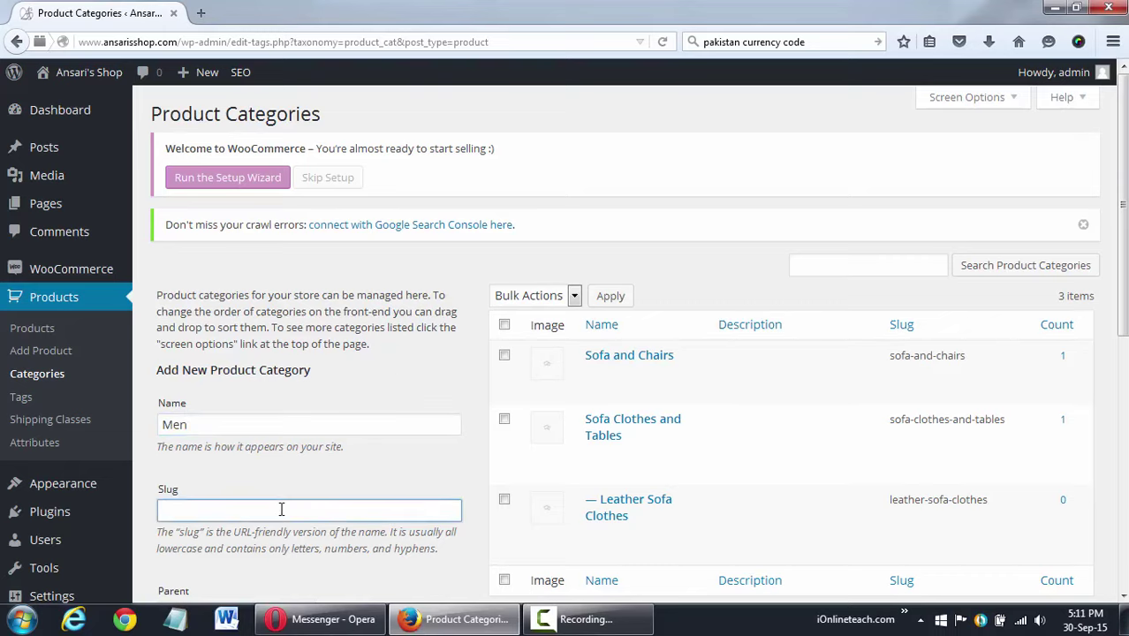
text(men)
scroll(281, 510, down, 3)
click(266, 425)
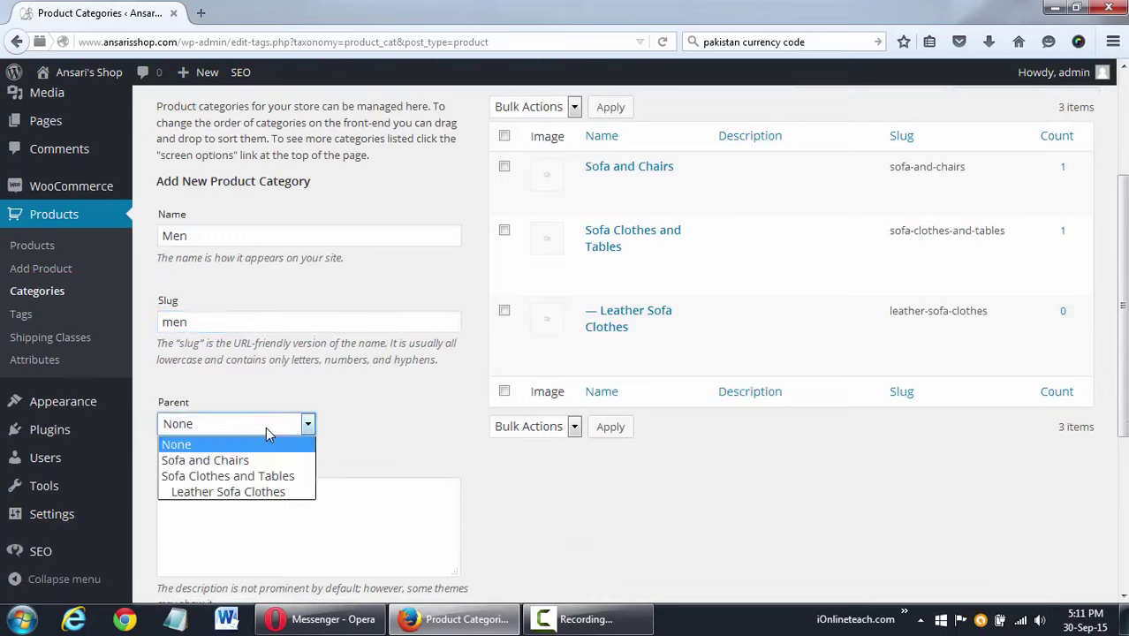
click(277, 415)
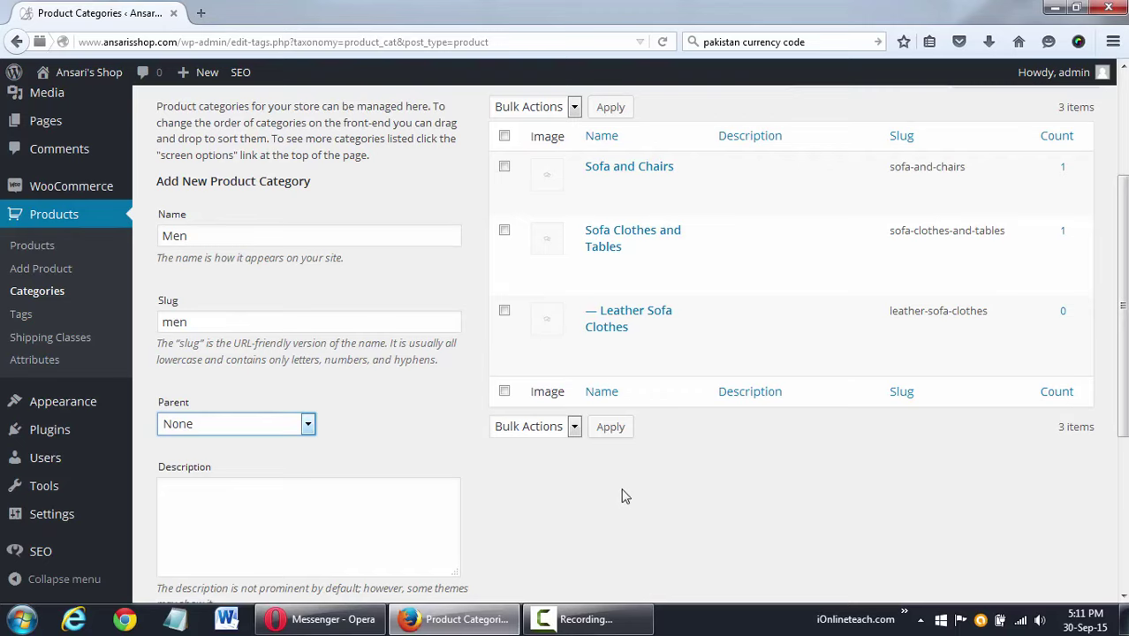
- Leave the description empty, keep the display type at Default and add the Men category
scroll(623, 495, down, 3)
click(320, 356)
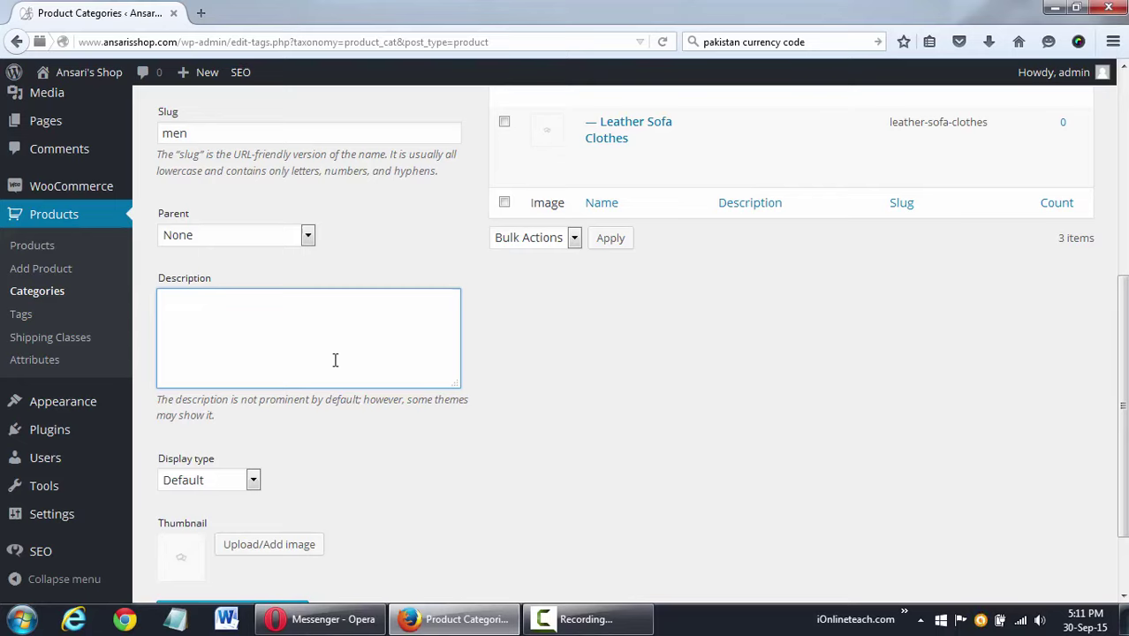
click(217, 480)
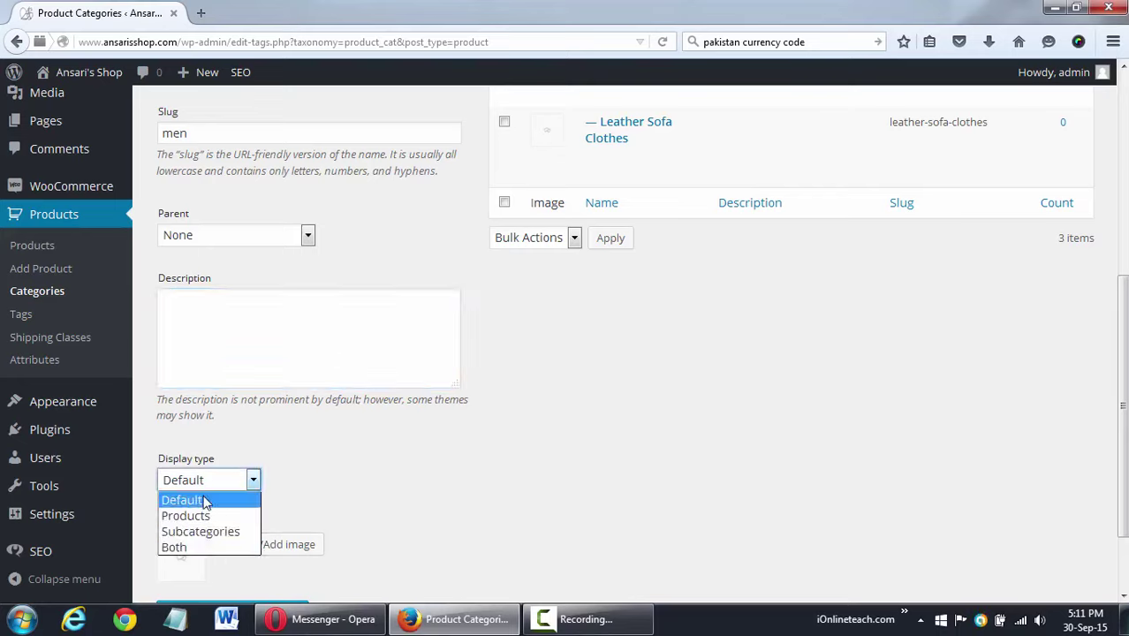
click(205, 500)
scroll(419, 498, down, 2)
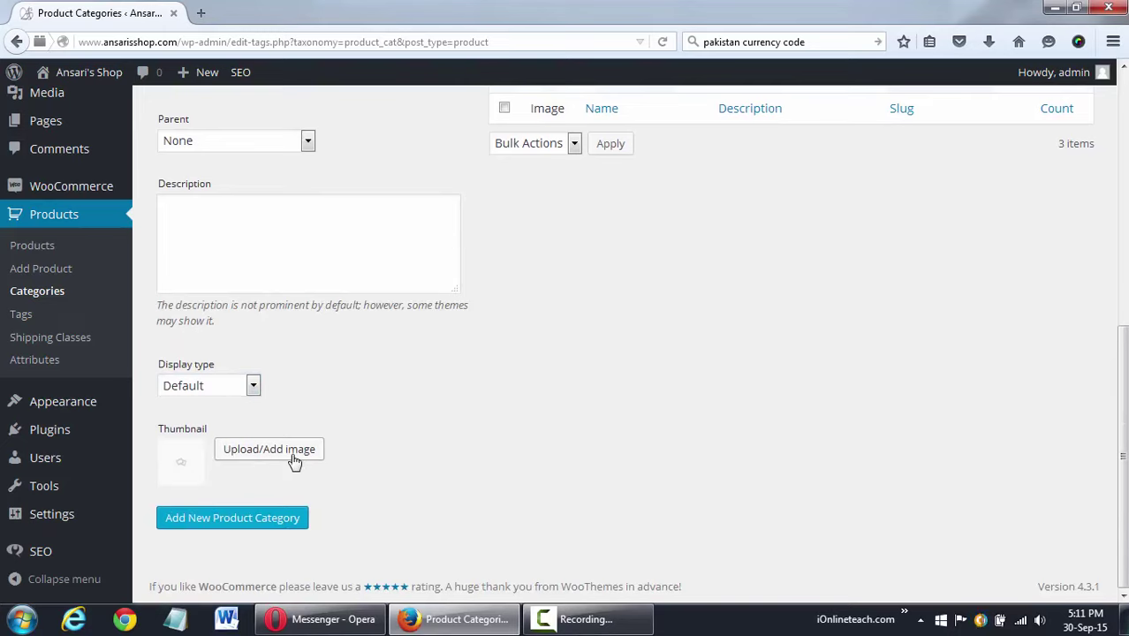
click(266, 518)
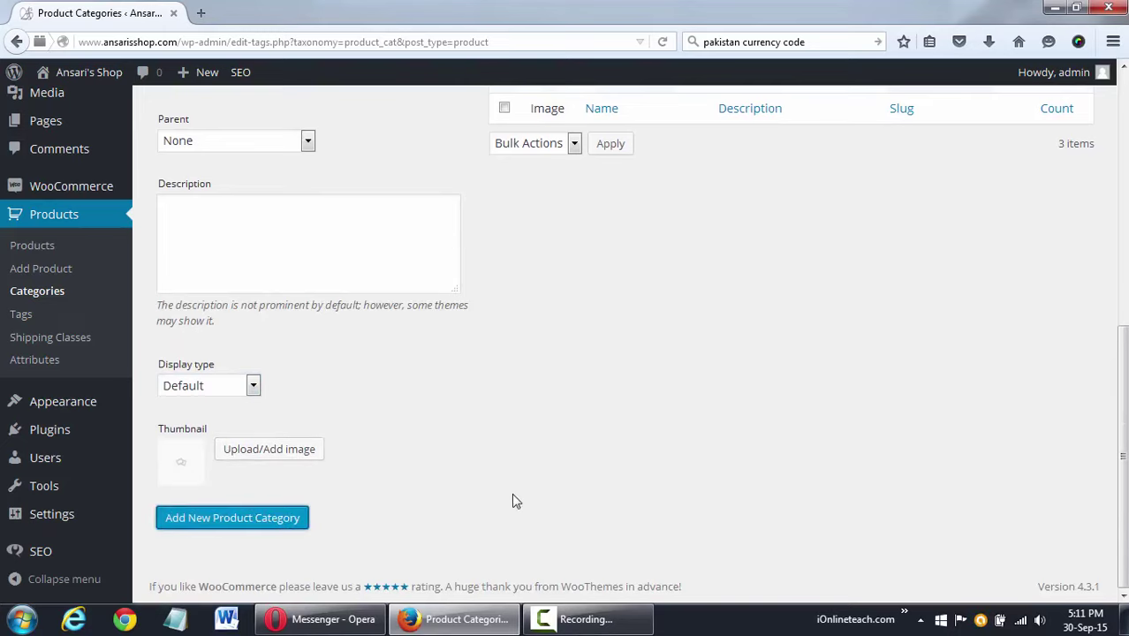
- Enter Branded Perfumes as the name of another new product category
scroll(529, 495, up, 5)
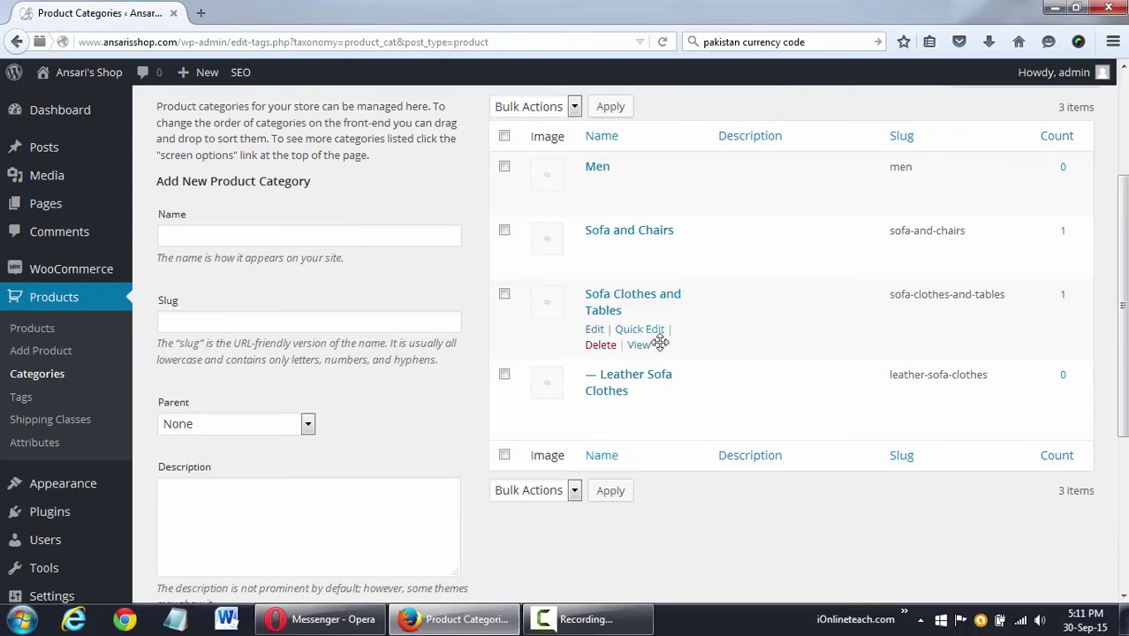
click(242, 227)
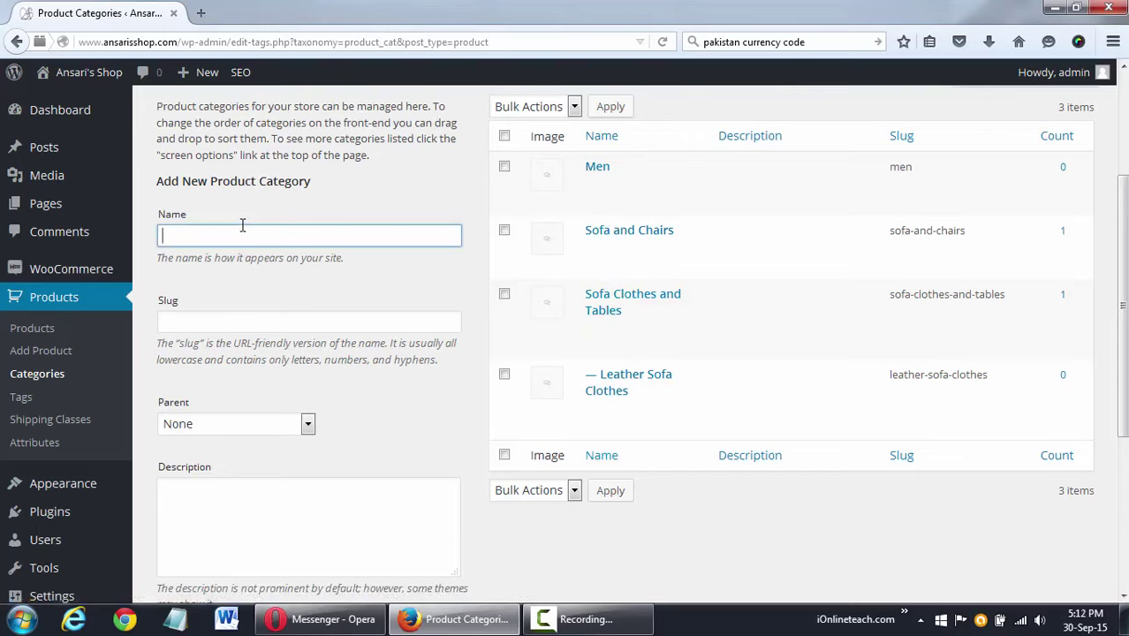
text(Branded perfumes)
click(216, 236)
key(Delete)
text(P)
- Enter branded-perfumes as the new category's slug and choose Men as its parent
click(237, 320)
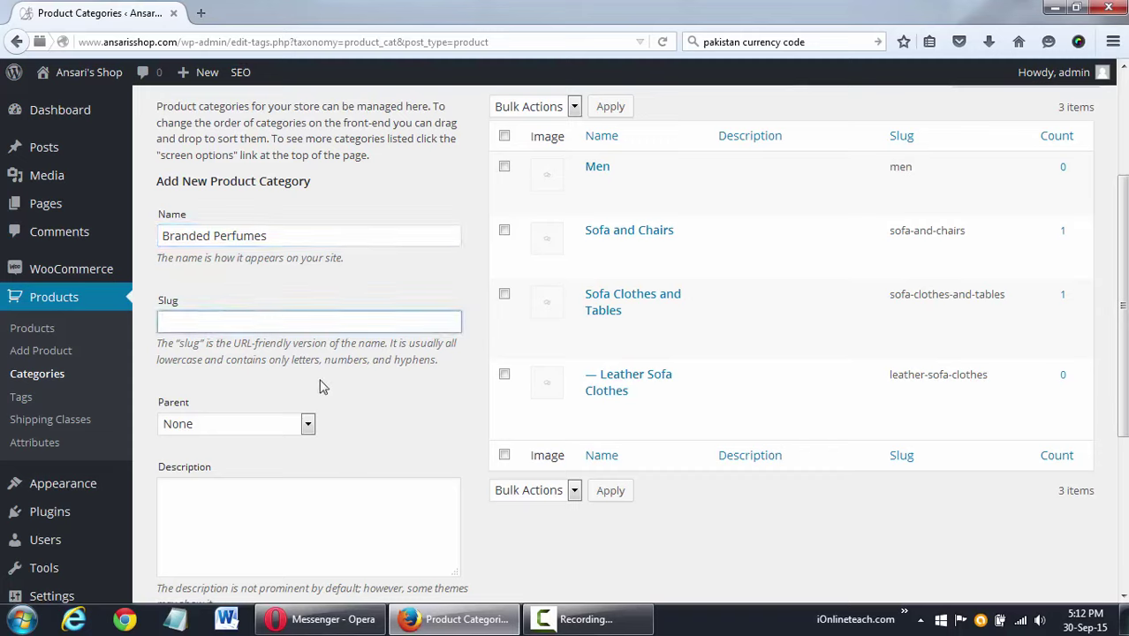
text(branded)
text(-perfumes)
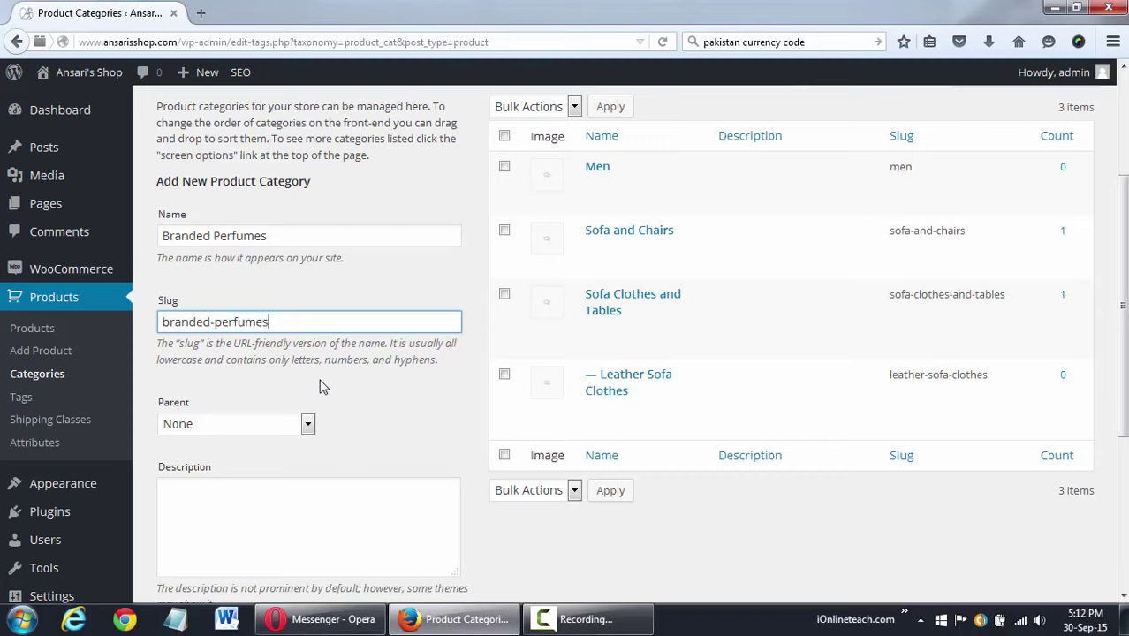
key(BackSpace)
text(s)
scroll(327, 376, down, 1)
click(284, 334)
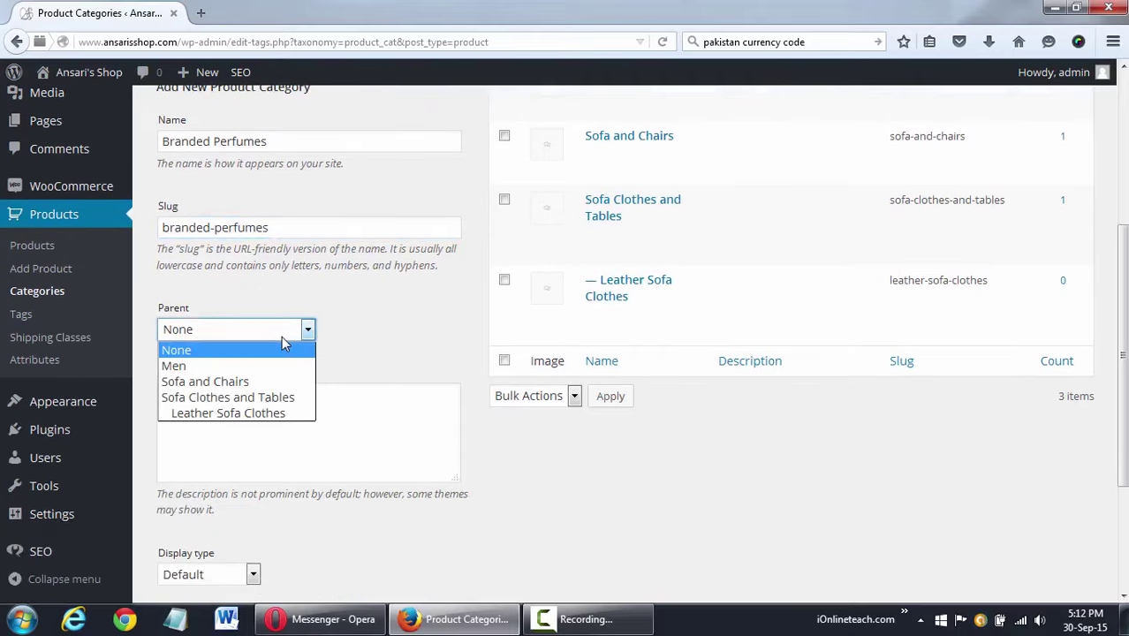
click(277, 367)
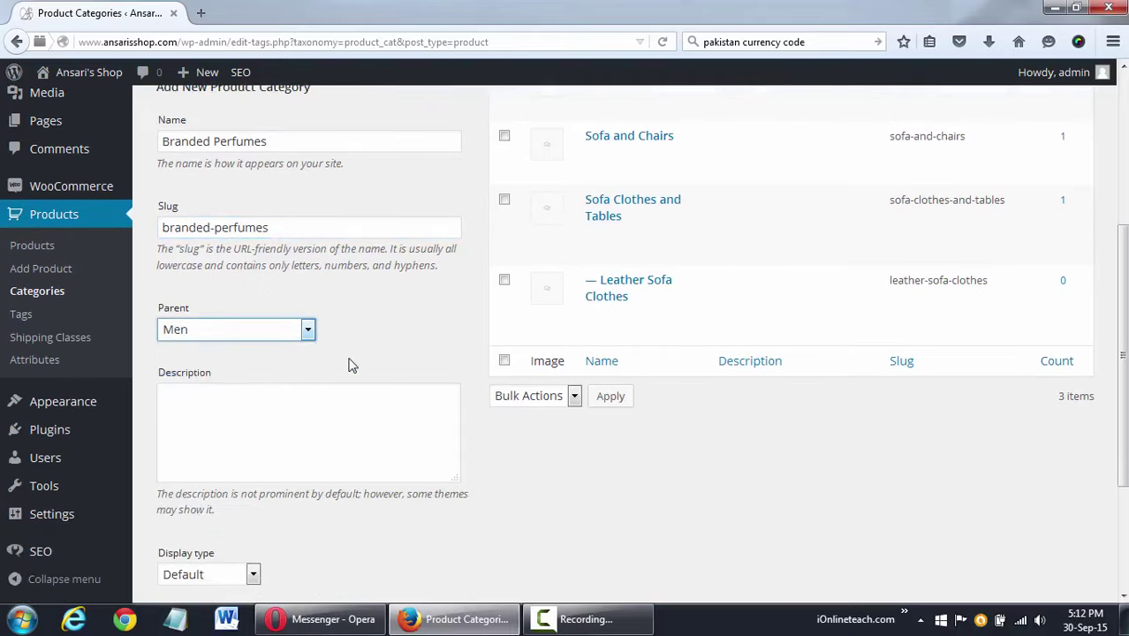
- Change the category name to Mens Branded Perfumes and the slug to mens-branded-perfumes
scroll(386, 342, up, 2)
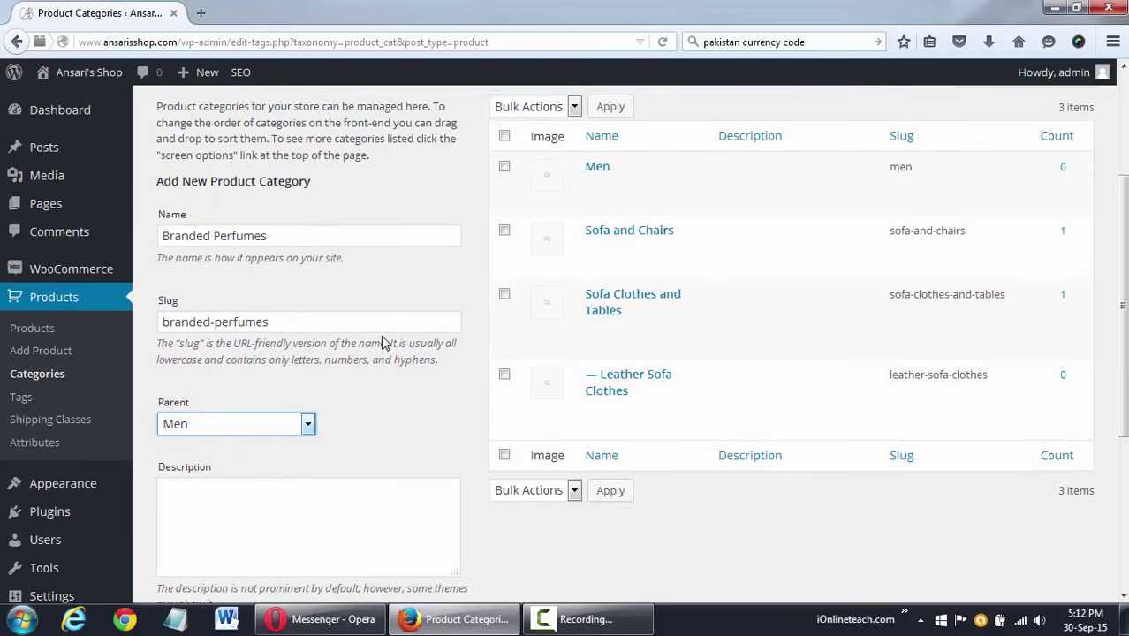
click(166, 238)
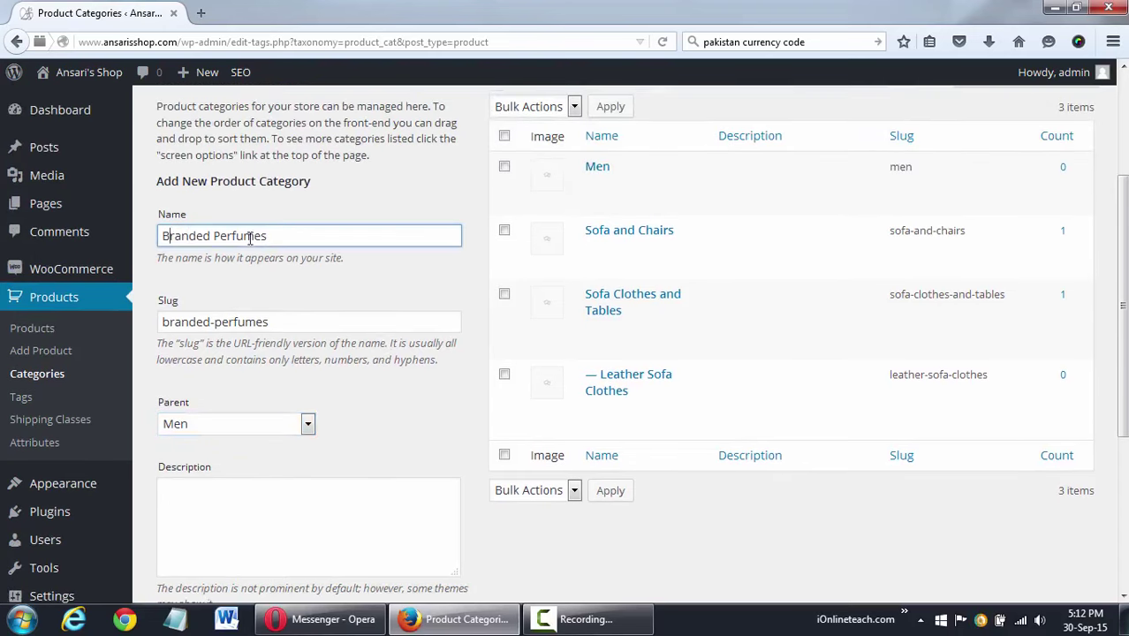
text(Me)
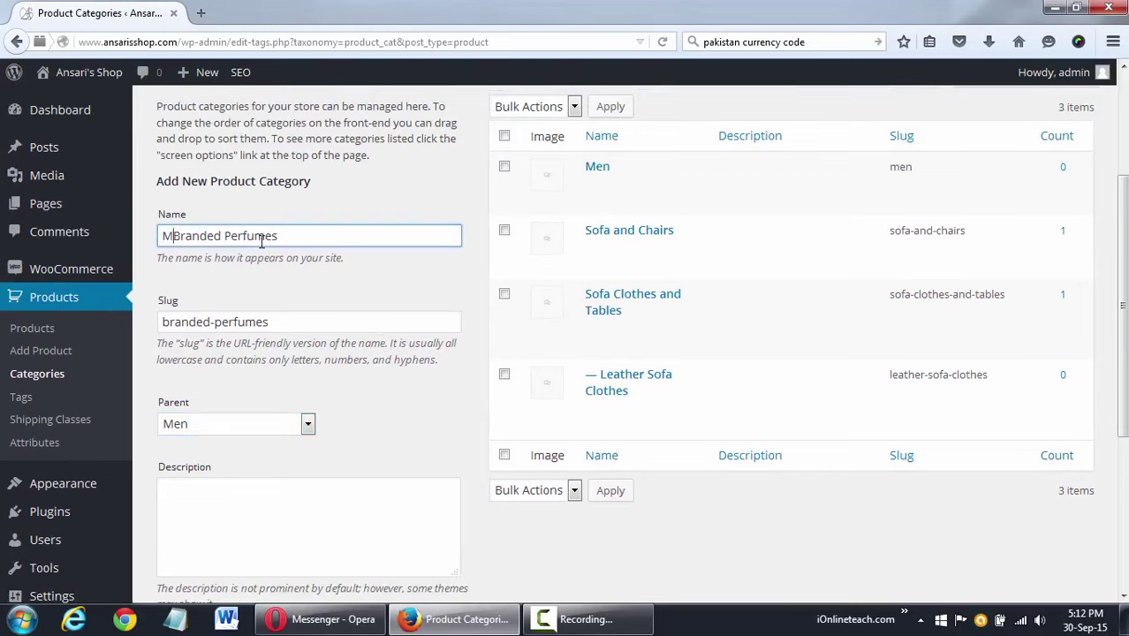
text(ns)
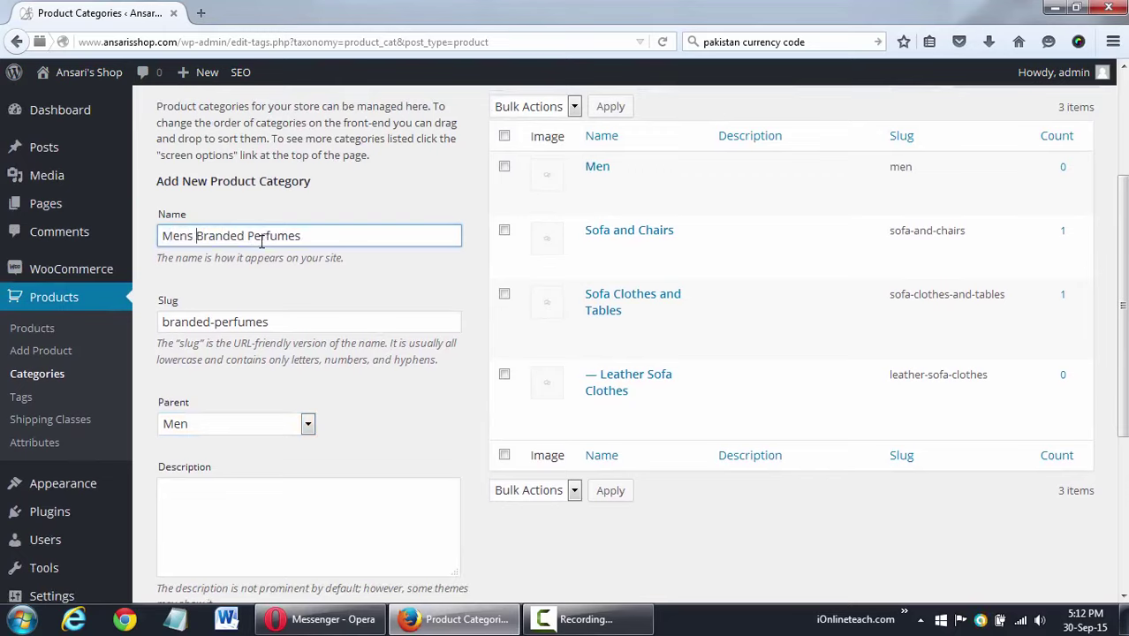
click(166, 322)
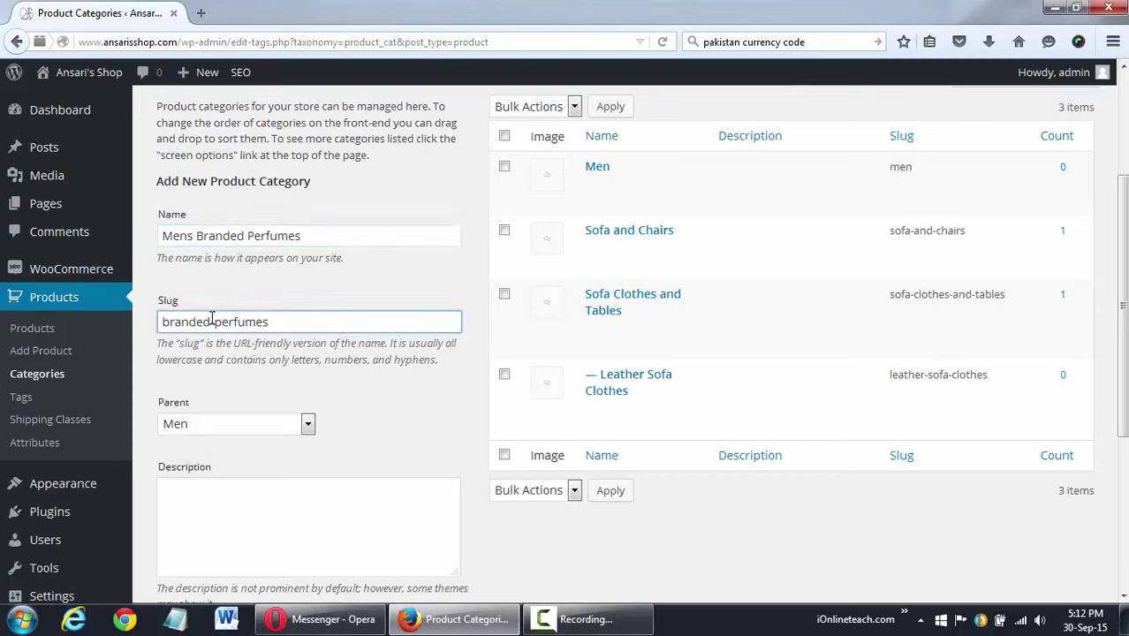
text(men-)
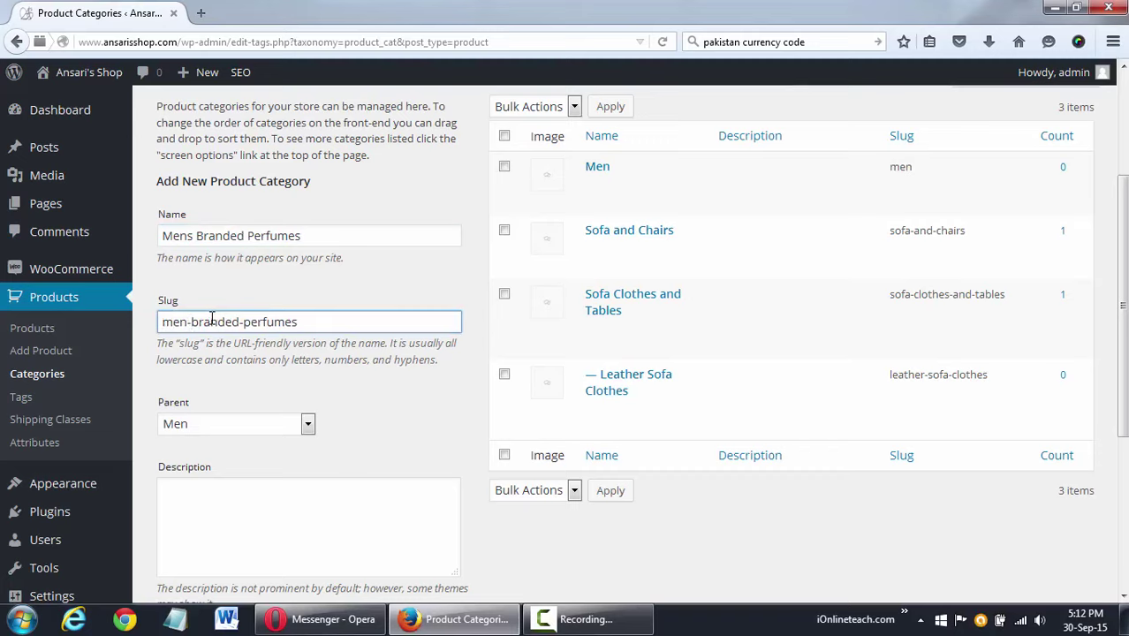
key(Left)
text(s)
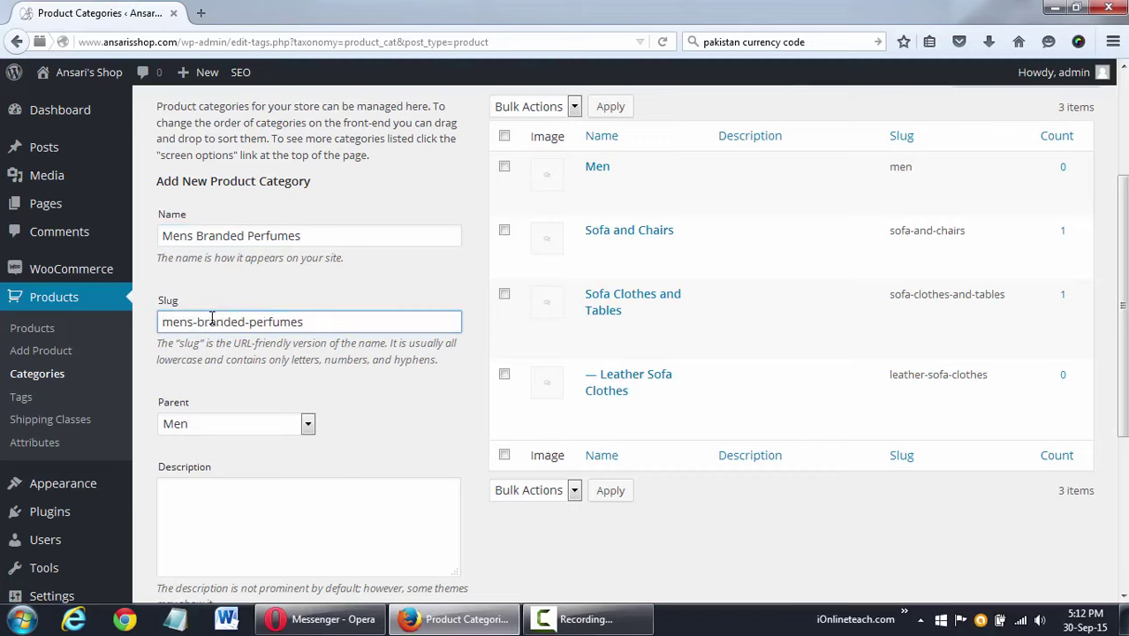
- Shorten the category name to Men Branded Perfumes and the slug to men-branded-perfumes
click(192, 238)
key(BackSpace)
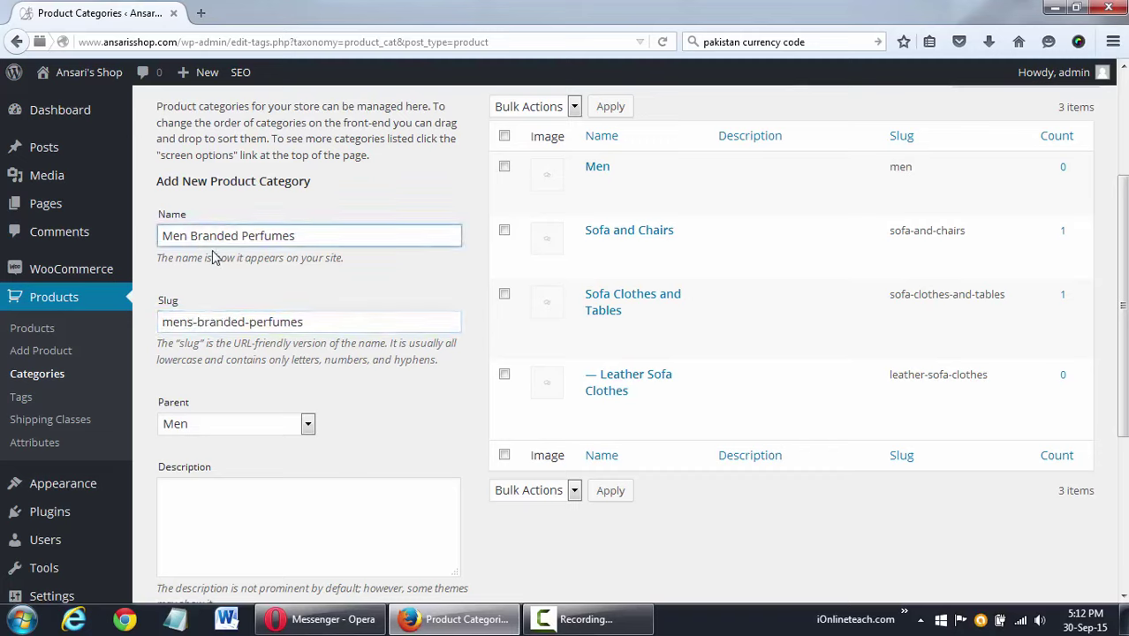
key(Tab)
key(Home)
key(Right)
key(Right)
key(Right)
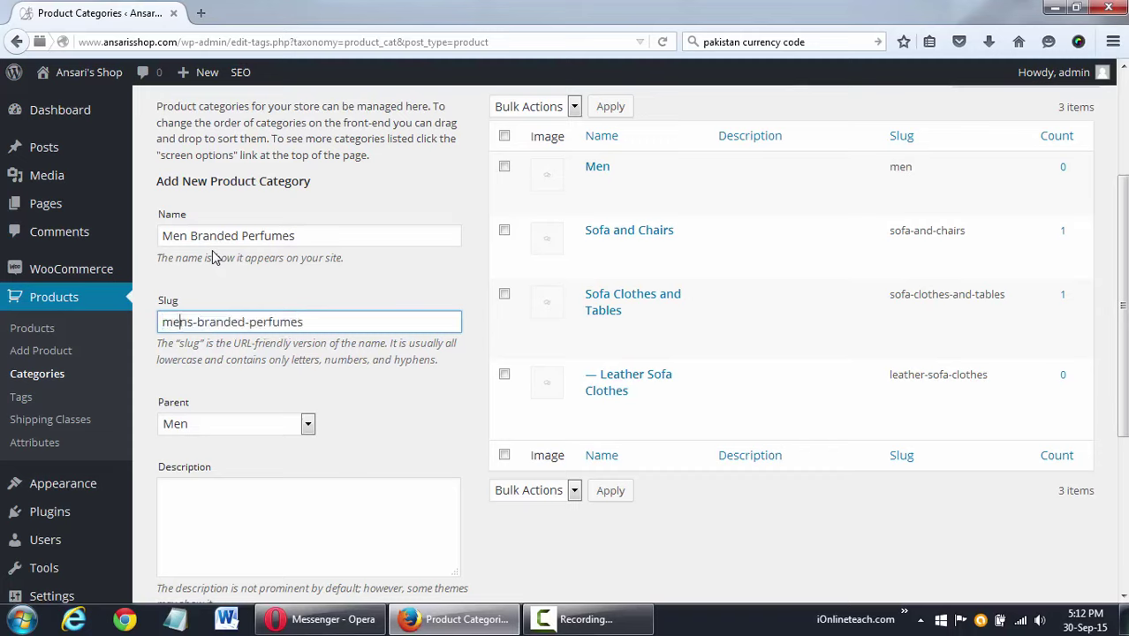
key(Delete)
- Add the Men Branded Perfumes category to the store with the description left empty
click(407, 428)
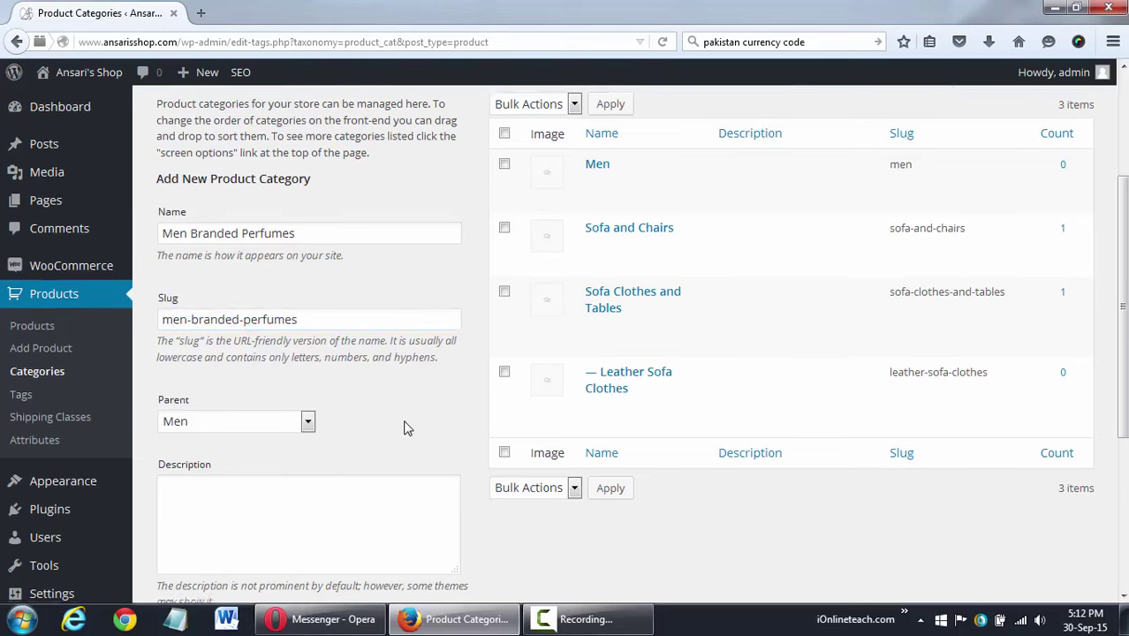
scroll(408, 428, down, 4)
scroll(407, 428, down, 2)
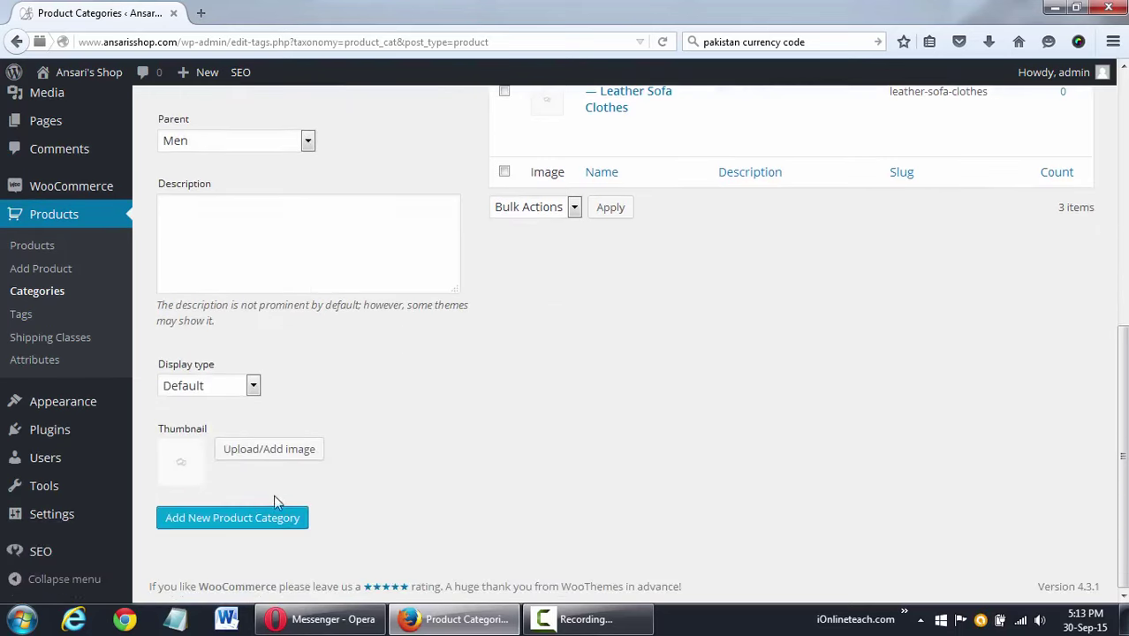
click(280, 525)
- Enter Women as the name of a new product category
scroll(629, 508, up, 8)
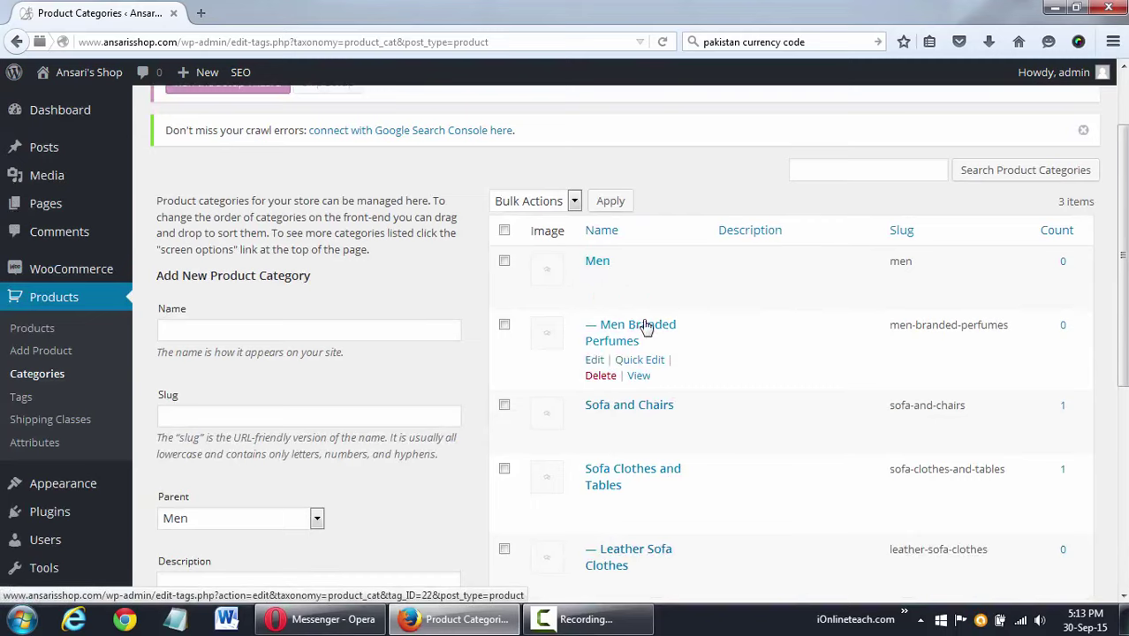
click(372, 327)
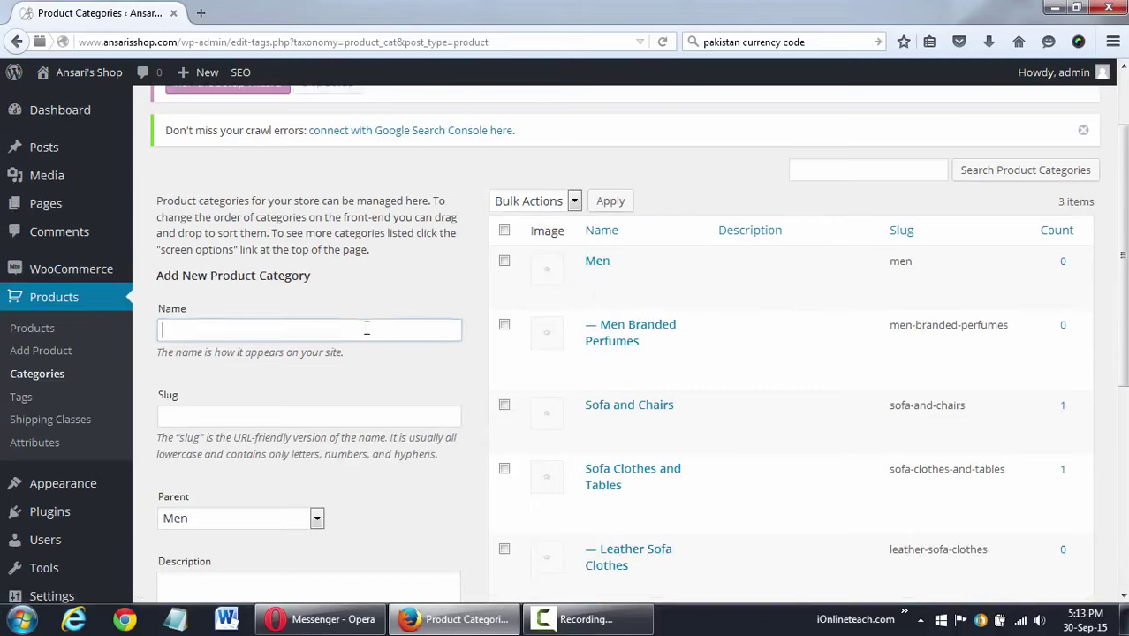
text(Wo)
key(BackSpace)
key(BackSpace)
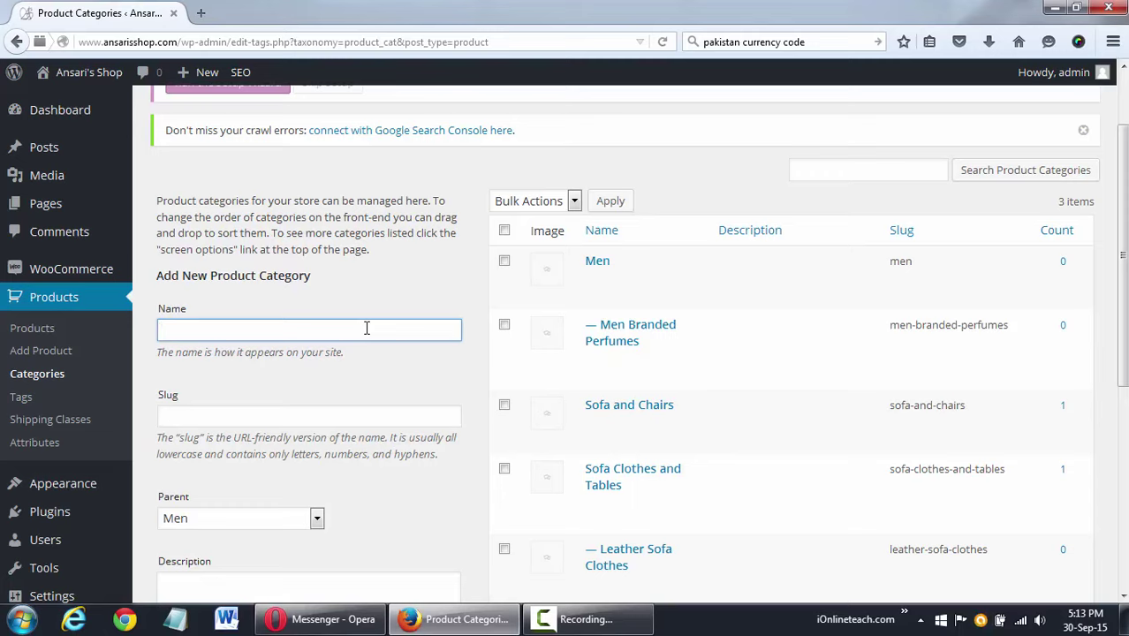
text(Women)
- Set the parent to None and add the Women category with its slug left empty
click(325, 413)
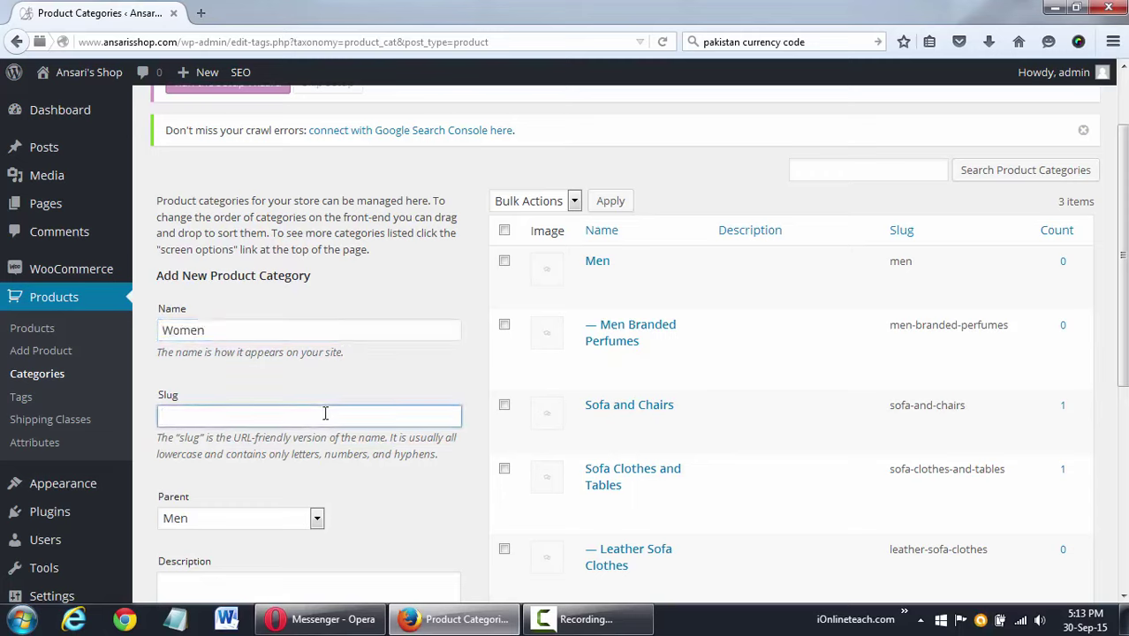
scroll(329, 417, down, 5)
click(296, 236)
click(278, 257)
scroll(385, 258, up, 3)
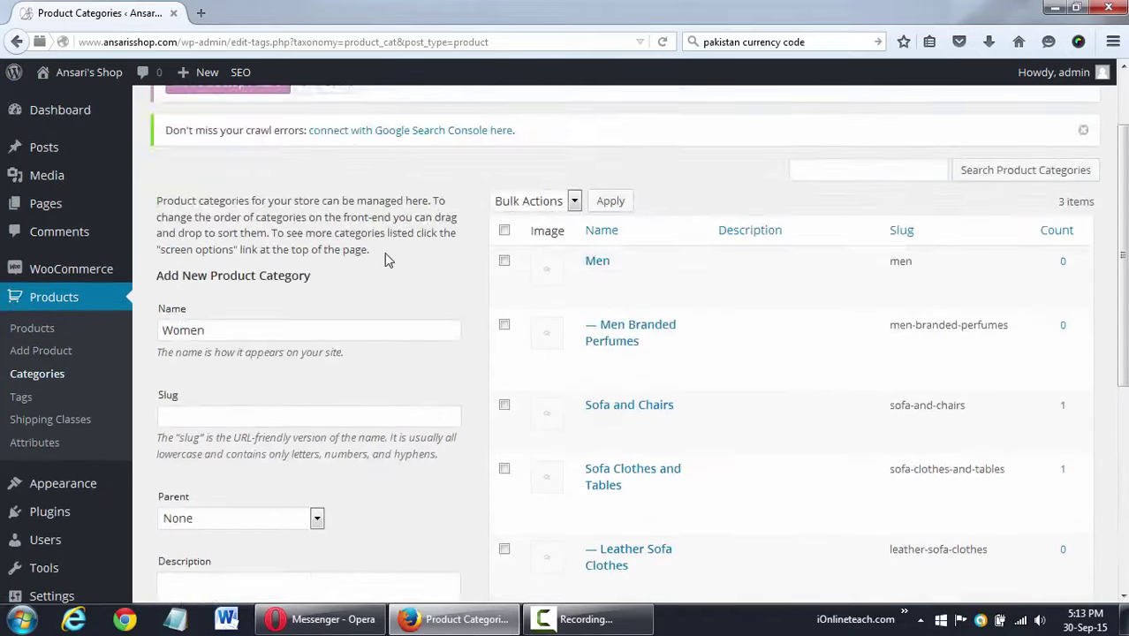
scroll(381, 315, down, 5)
click(267, 524)
- Enter Women Branded Perfumes as the name of the next new category
scroll(429, 477, up, 3)
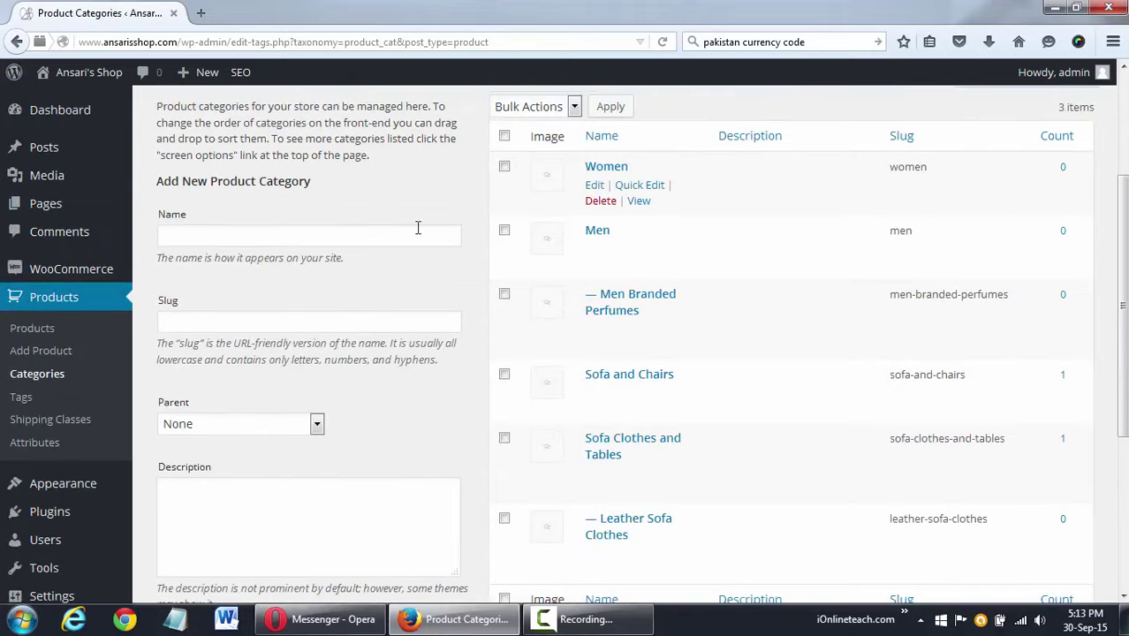
click(375, 228)
text(Wom)
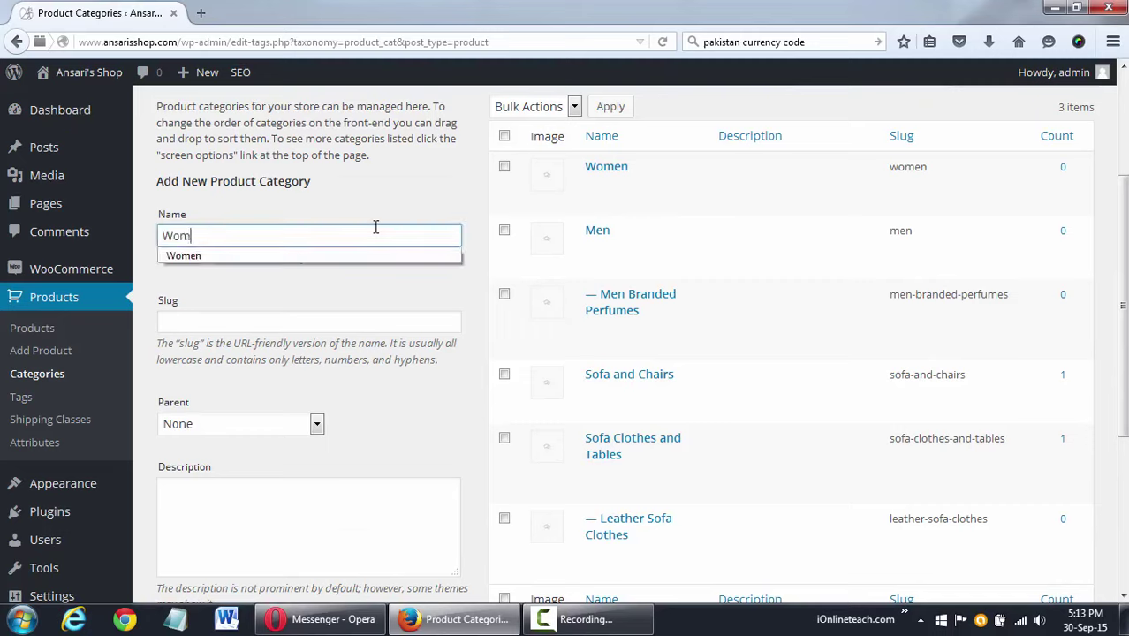
text(en Branded )
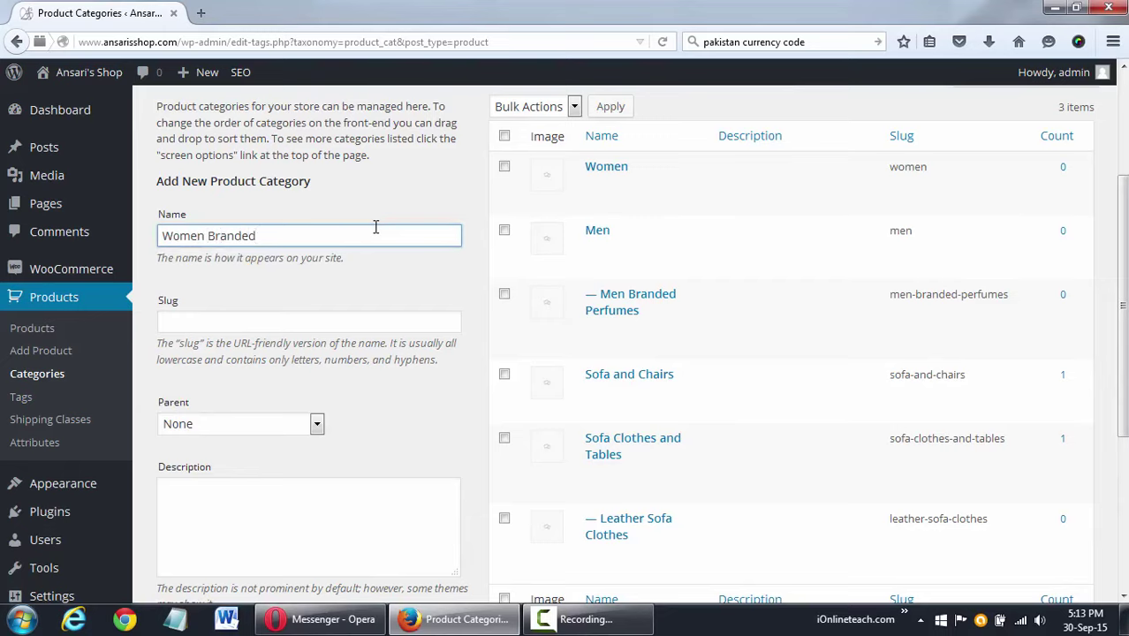
text(Perfumes)
- Choose Women as the parent and add the Women Branded Perfumes category
scroll(409, 353, down, 3)
click(305, 142)
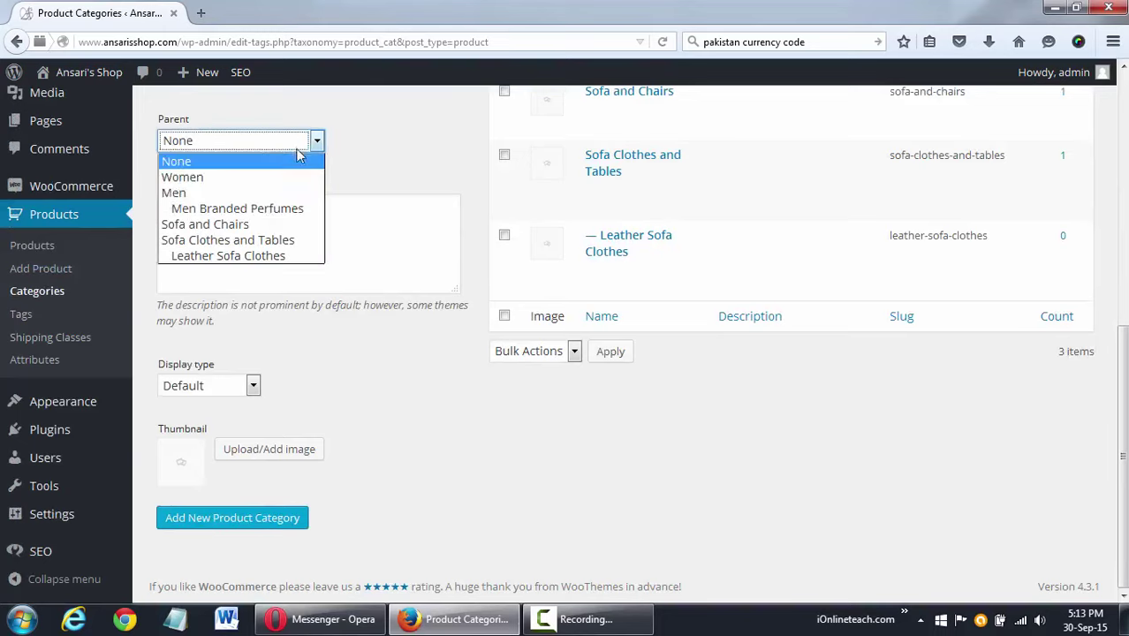
click(270, 177)
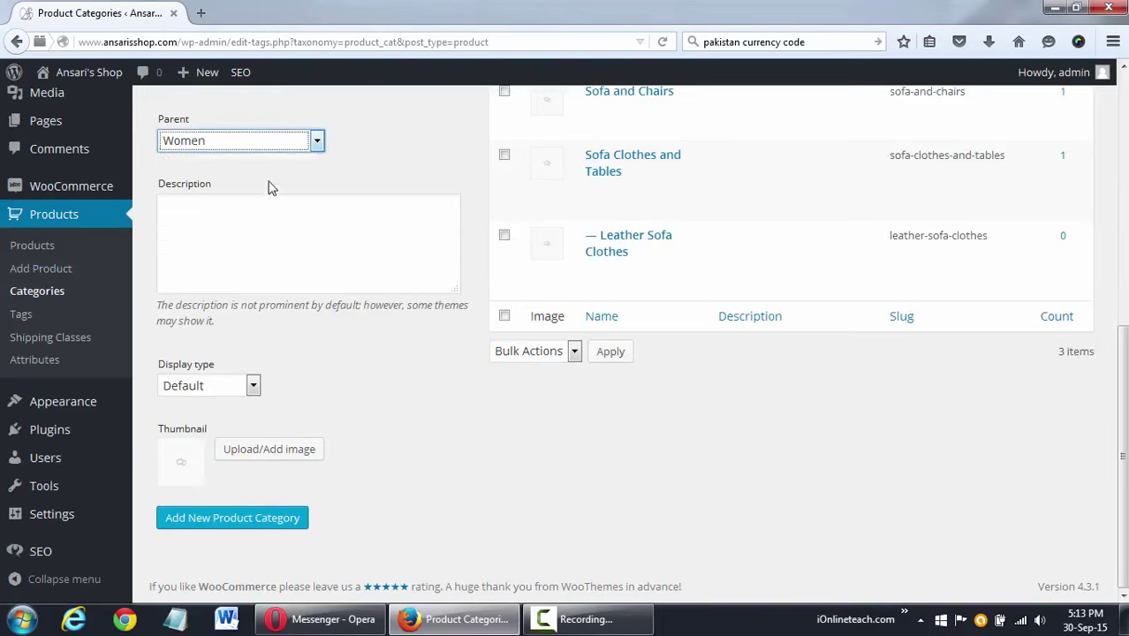
click(265, 527)
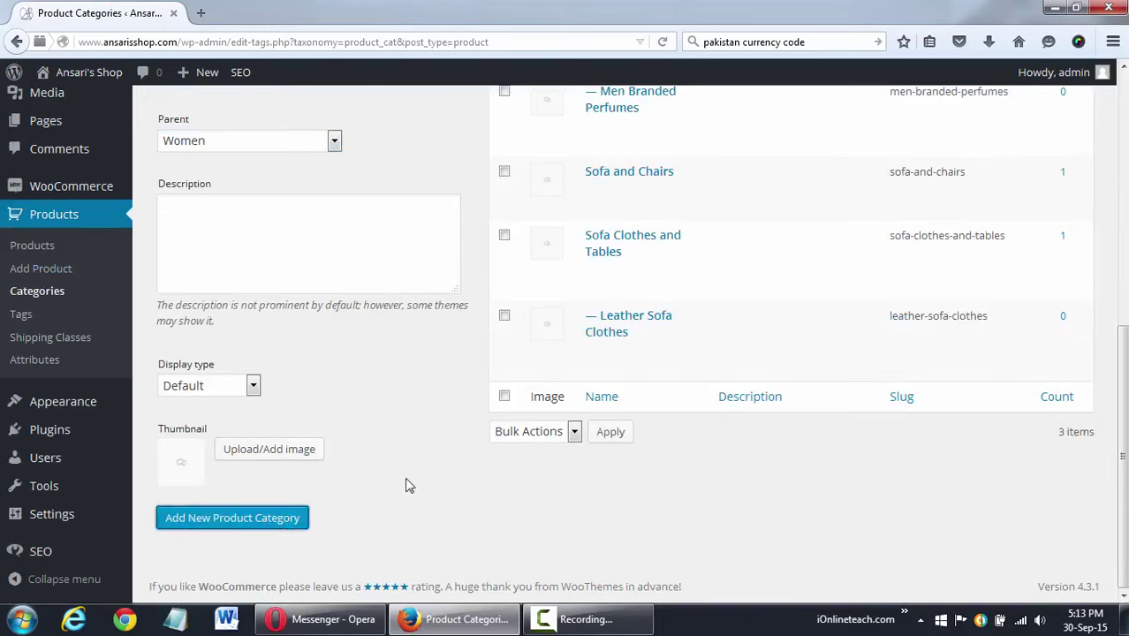
- Name another new product category Designers Dresses
scroll(406, 483, up, 8)
scroll(420, 477, down, 2)
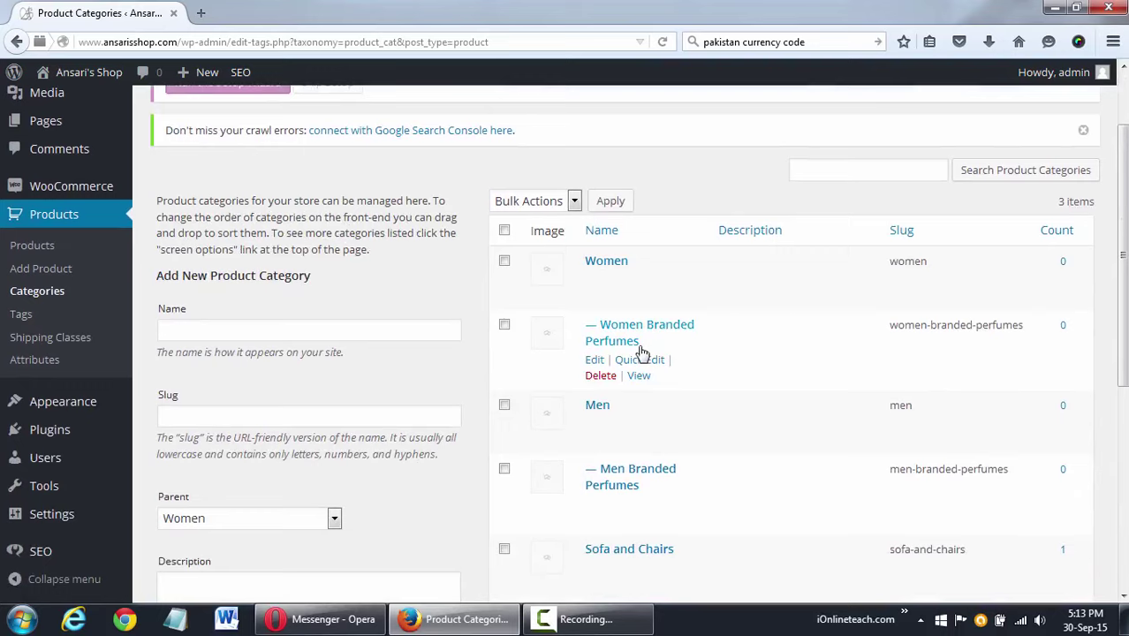
click(341, 332)
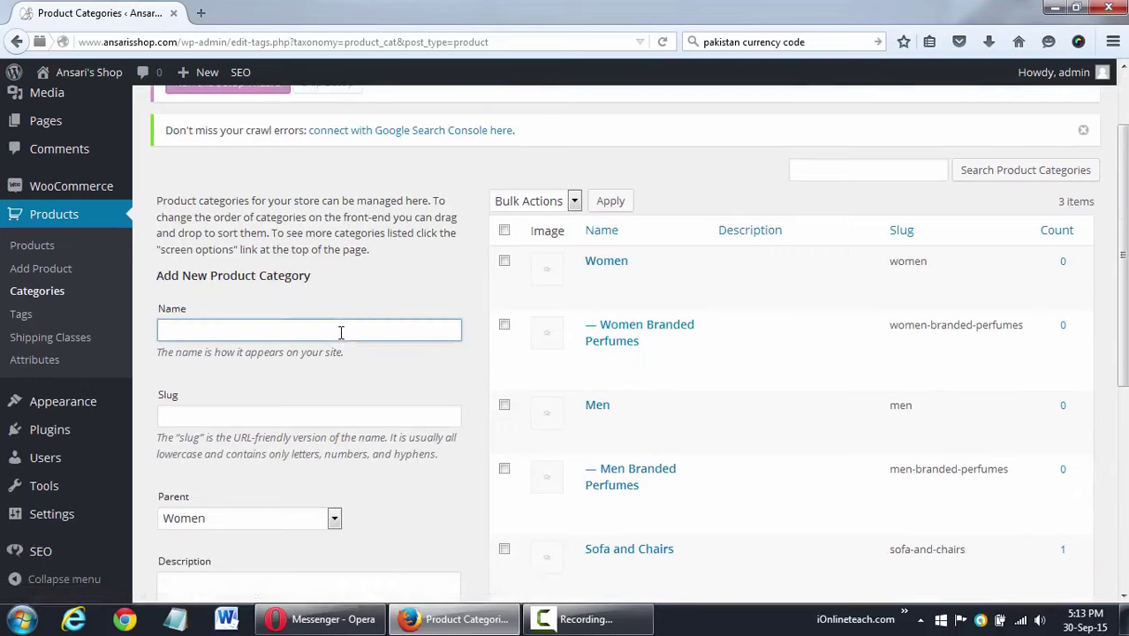
text(D)
text(esign)
text(ers Suite)
key(BackSpace)
key(BackSpace)
key(BackSpace)
key(BackSpace)
key(BackSpace)
text(Dresses)
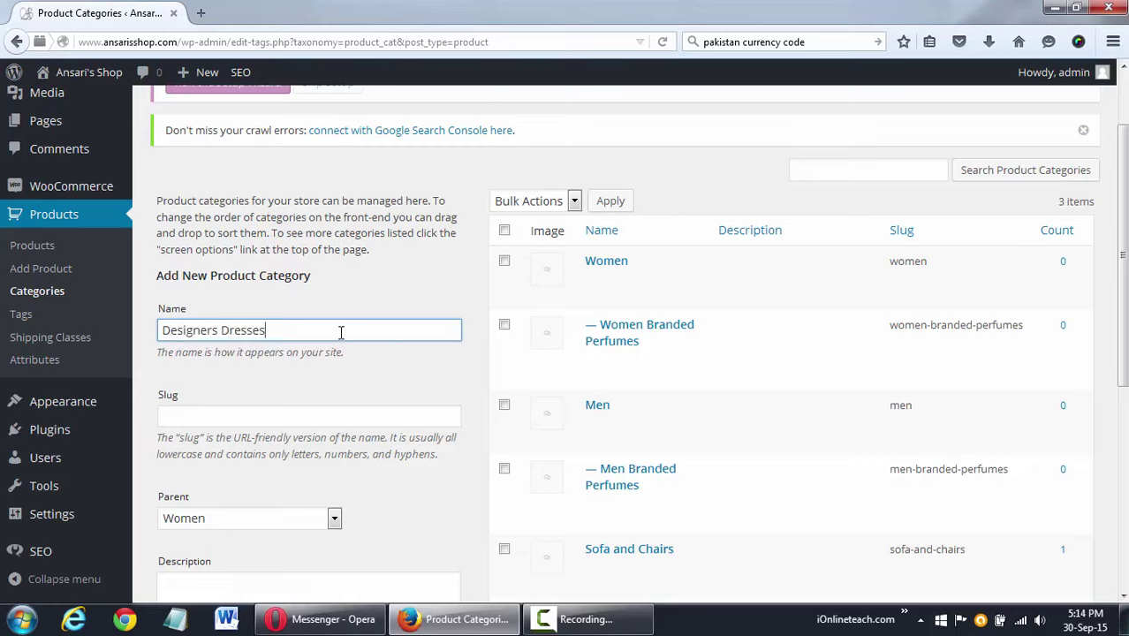
- Add the Designers Dresses category with Women kept as its parent and the slug and description left empty
scroll(354, 433, down, 2)
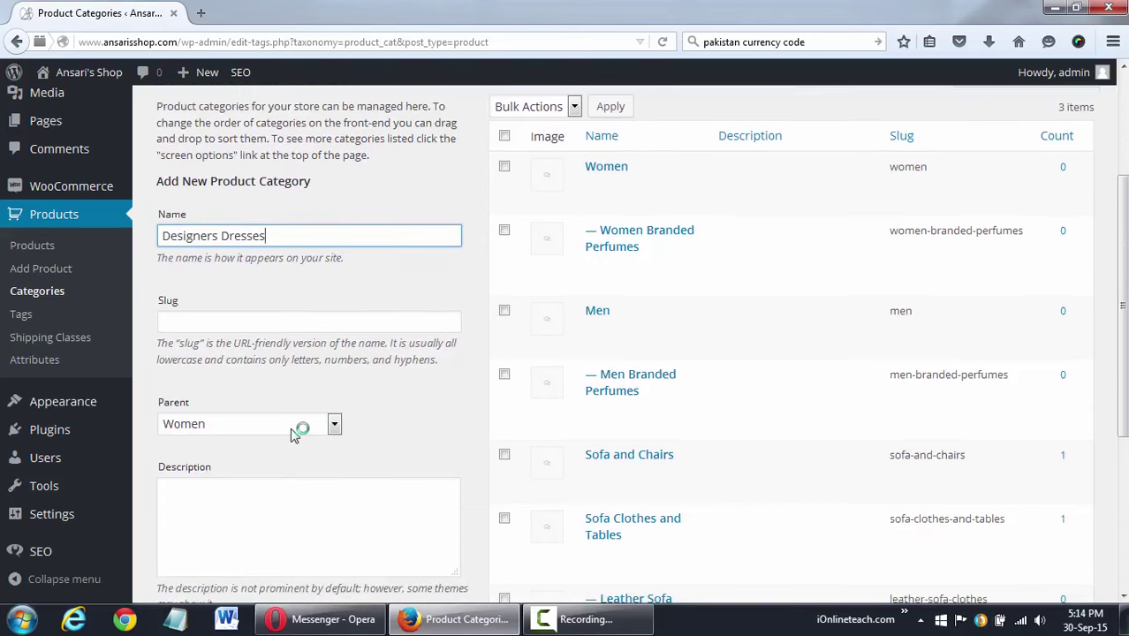
scroll(373, 366, down, 5)
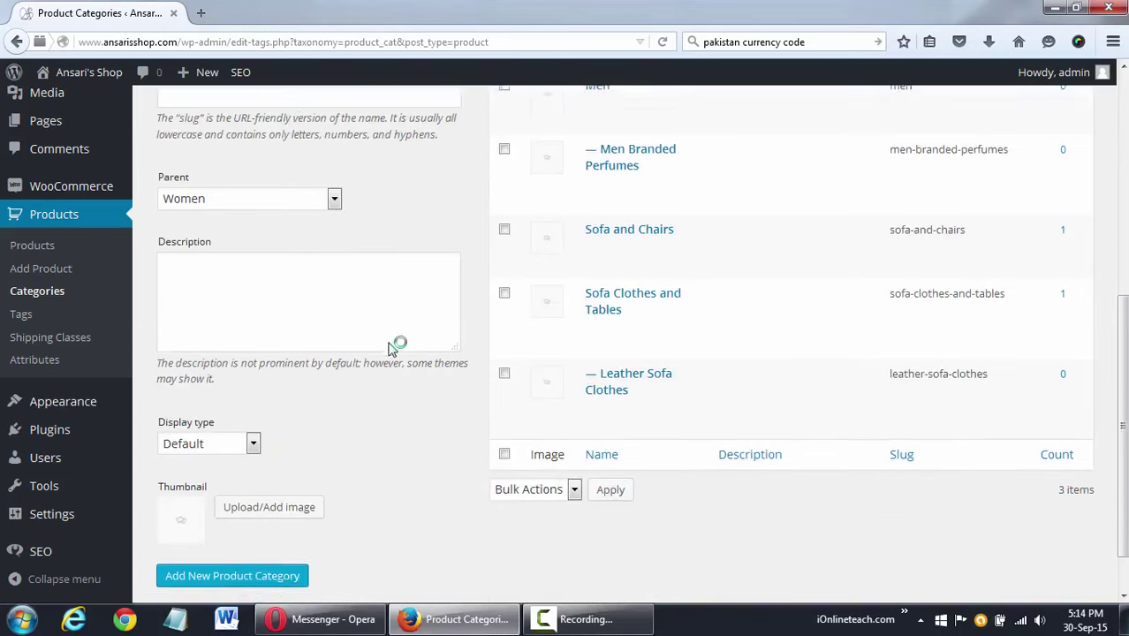
scroll(295, 516, down, 1)
scroll(707, 501, up, 8)
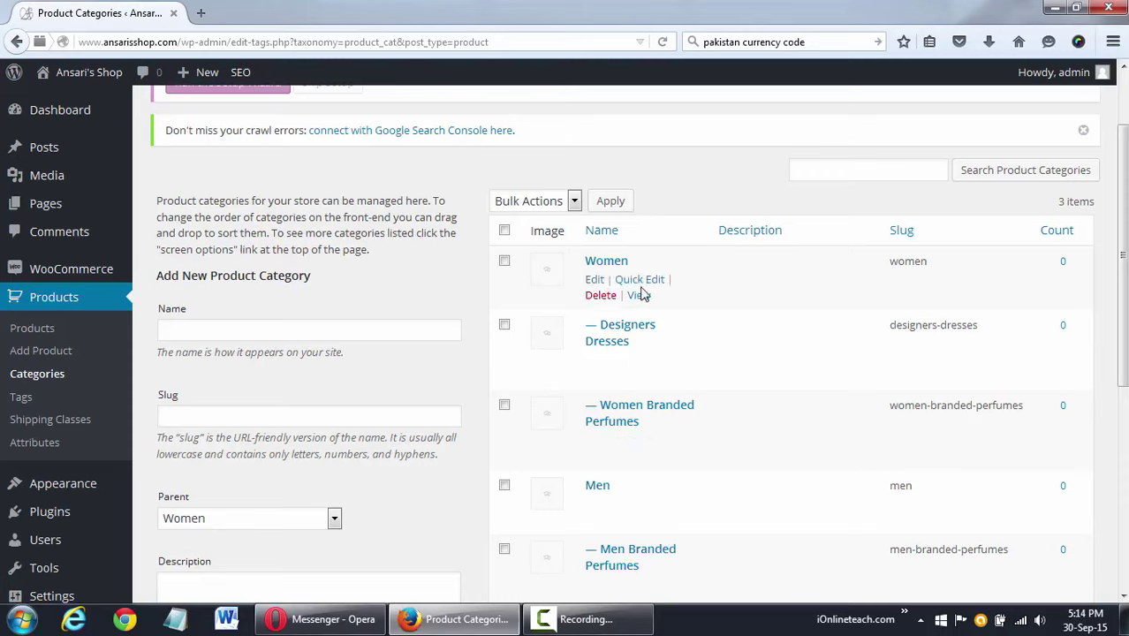
- Open the Women category for full editing, look through its settings and SEO fields, and update it without changes
click(595, 280)
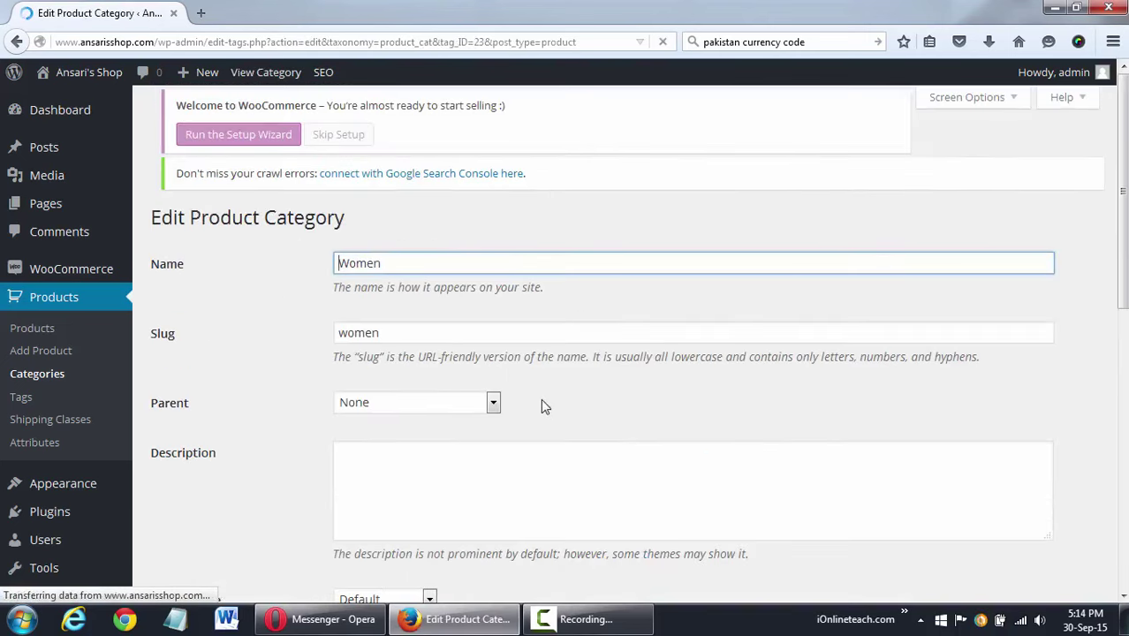
scroll(521, 405, down, 7)
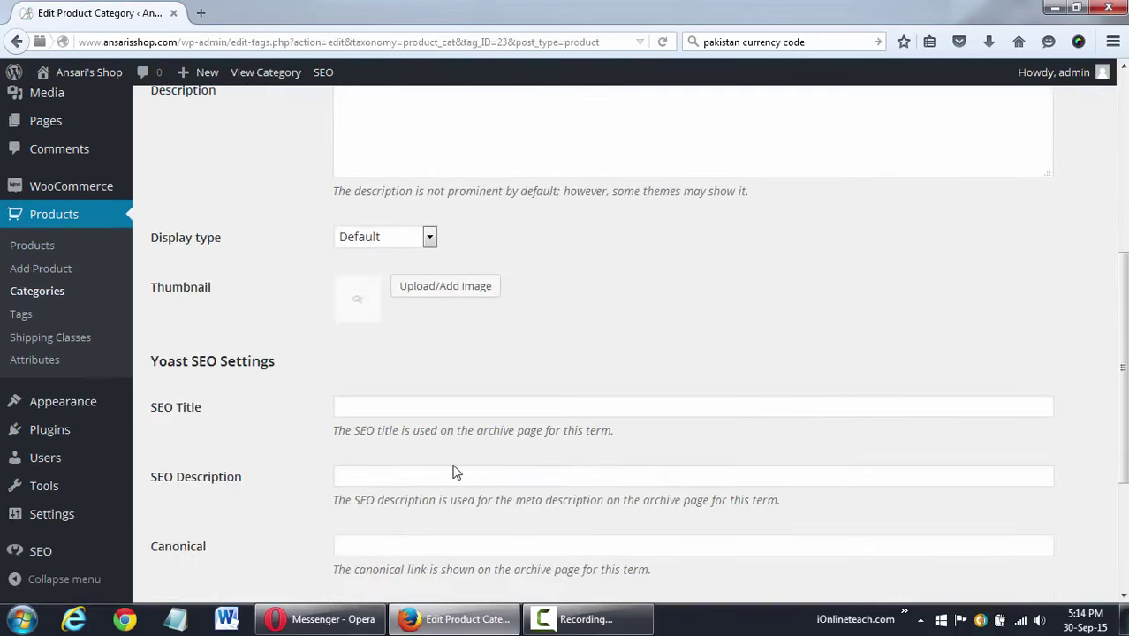
scroll(455, 472, down, 3)
click(182, 555)
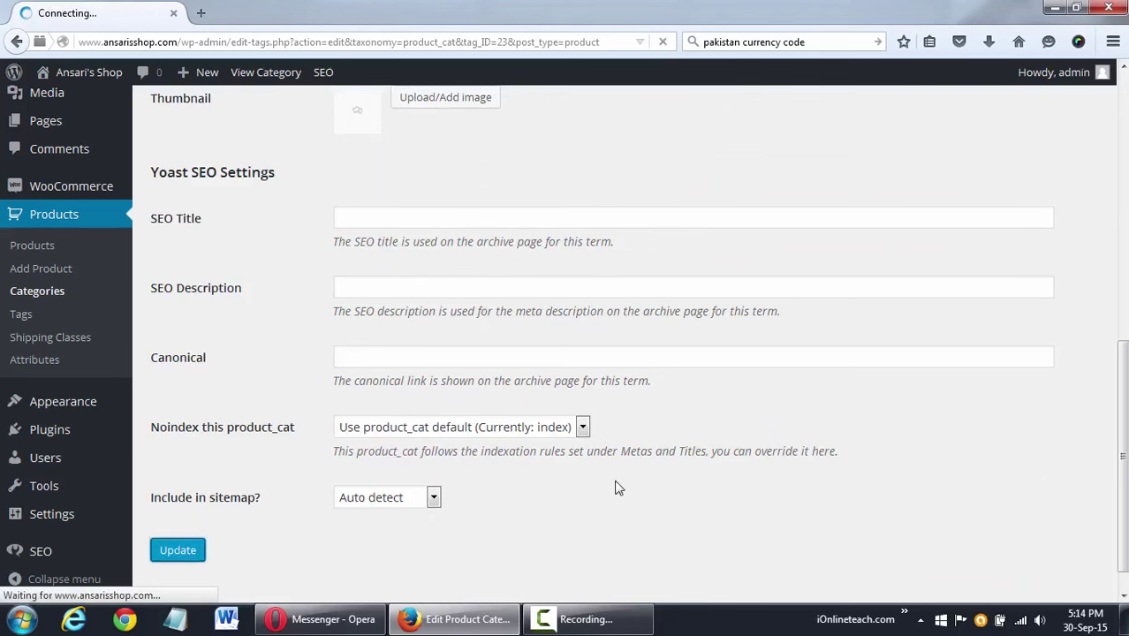
- View the Quick Edit fields of the Men Branded Perfumes category and cancel without changes
scroll(619, 488, up, 4)
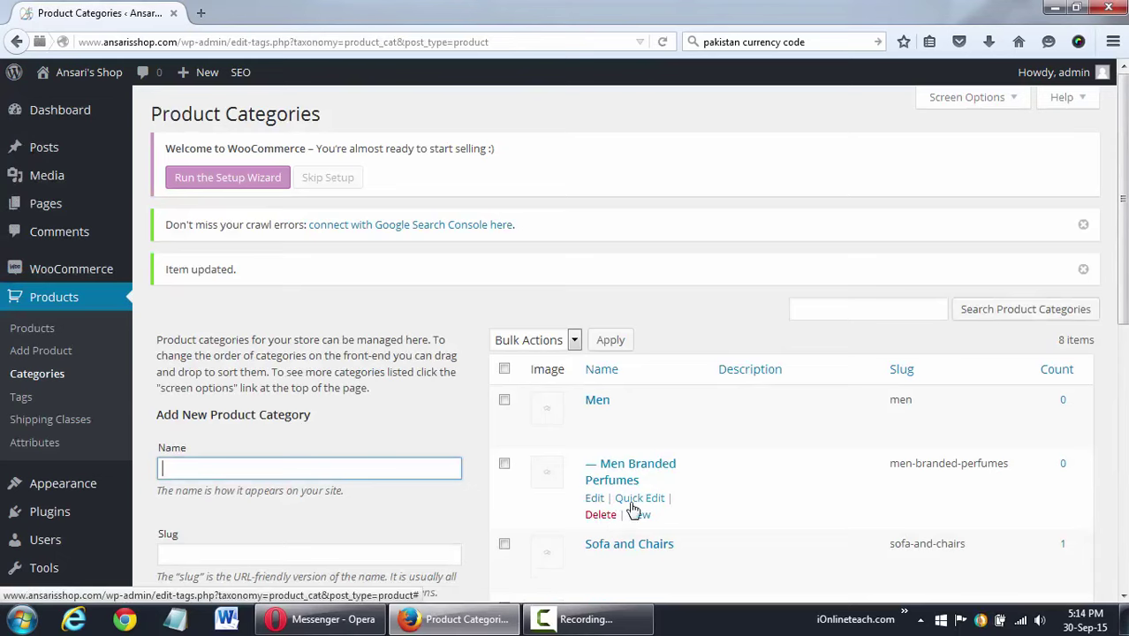
click(638, 500)
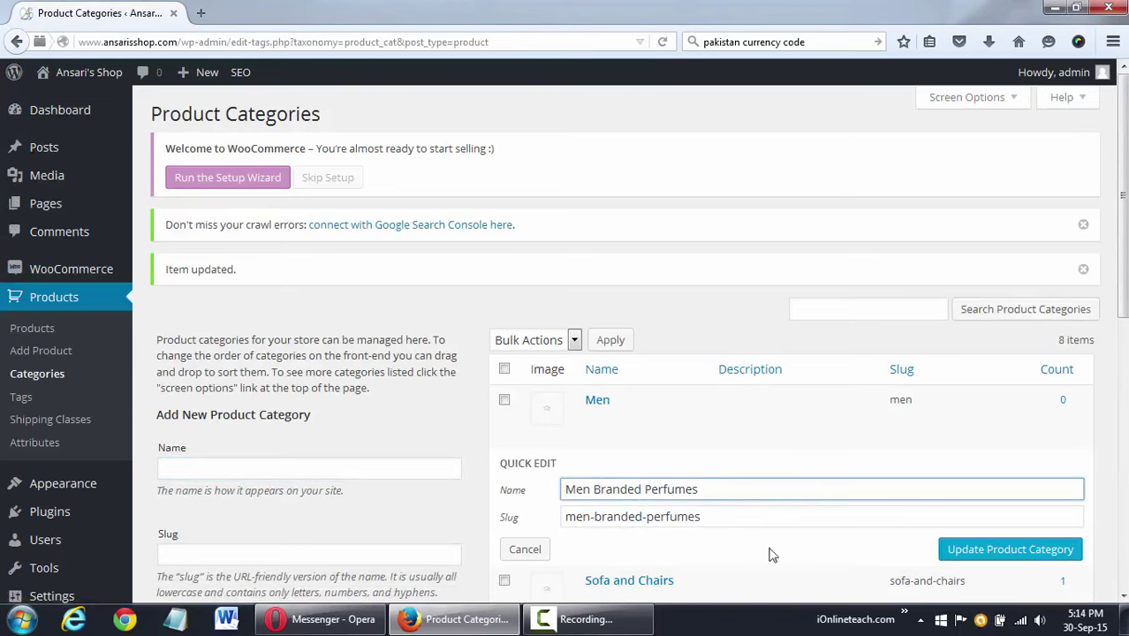
click(532, 547)
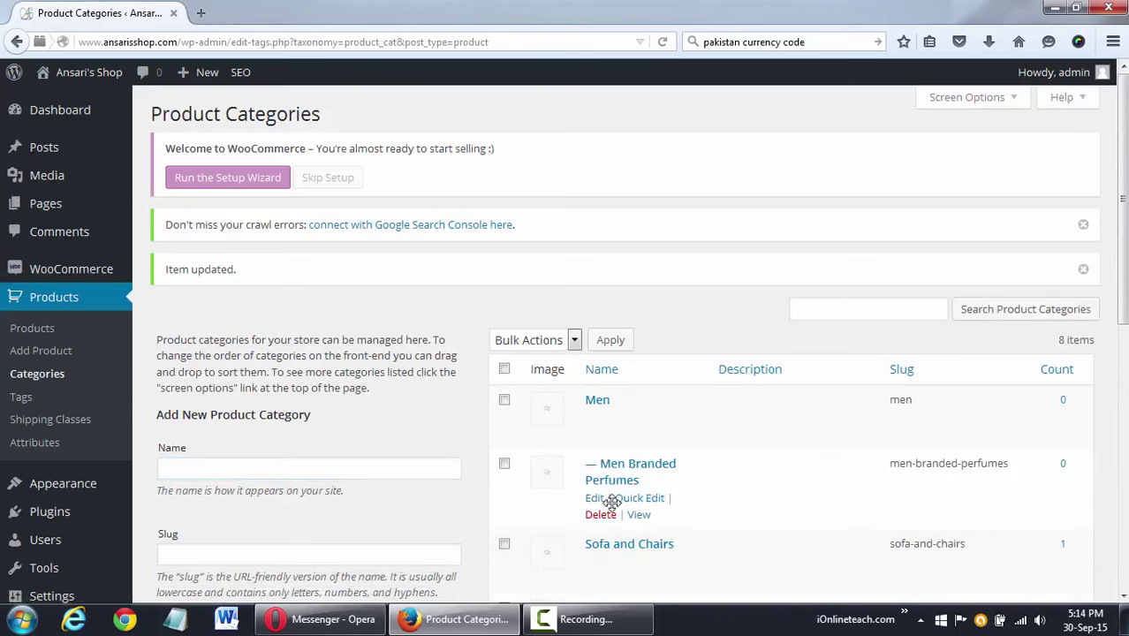